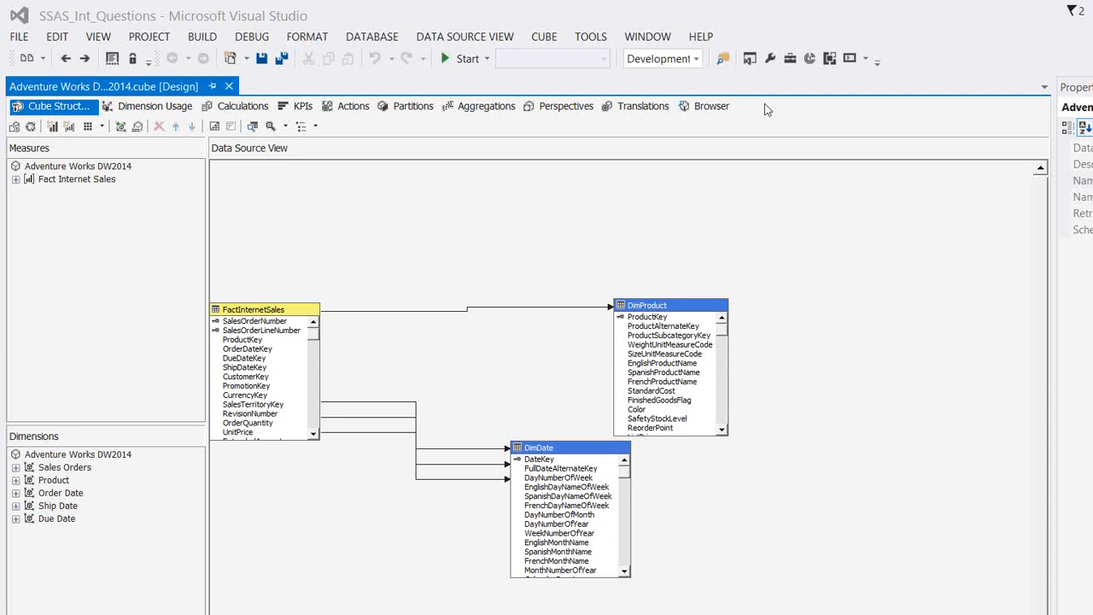
# - Open the cube's browser and add the Sales Amount measure from Fact Internet Sales to the query
pyautogui.click(700, 109)
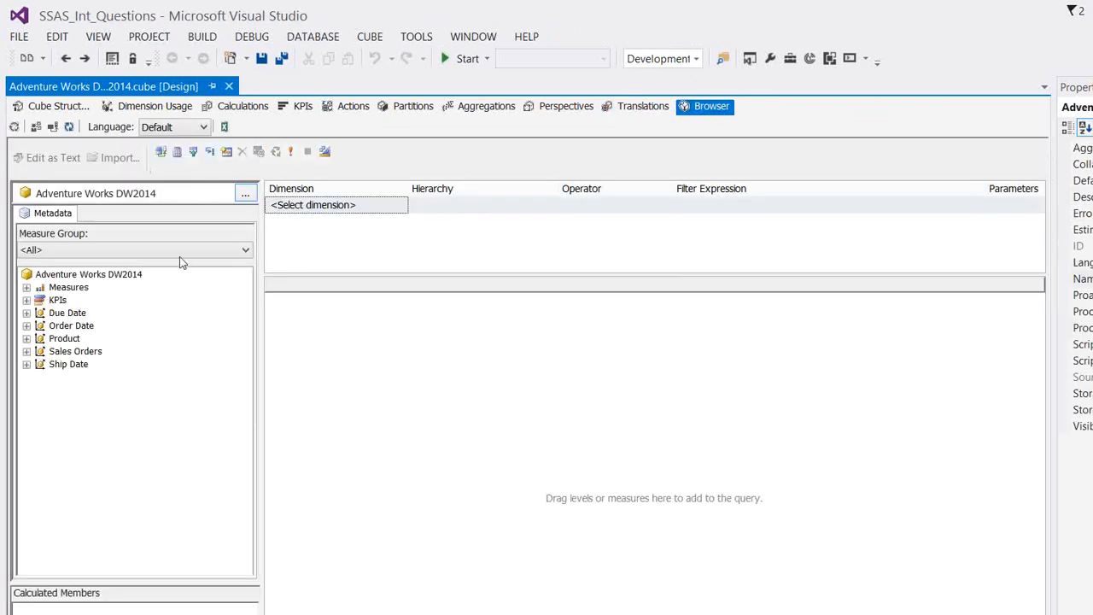
pyautogui.click(27, 288)
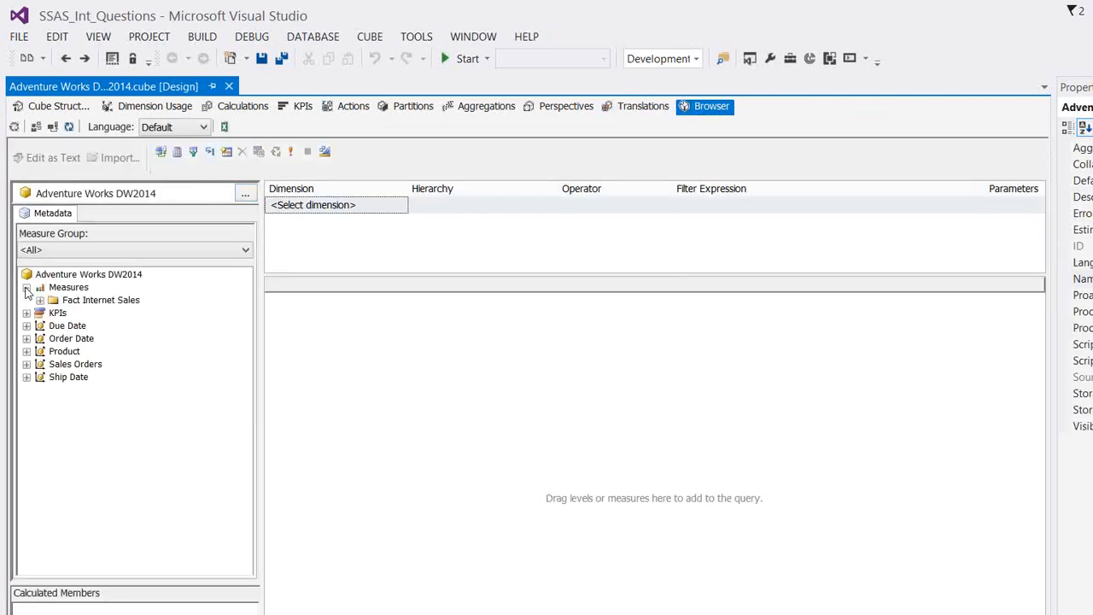
pyautogui.click(40, 301)
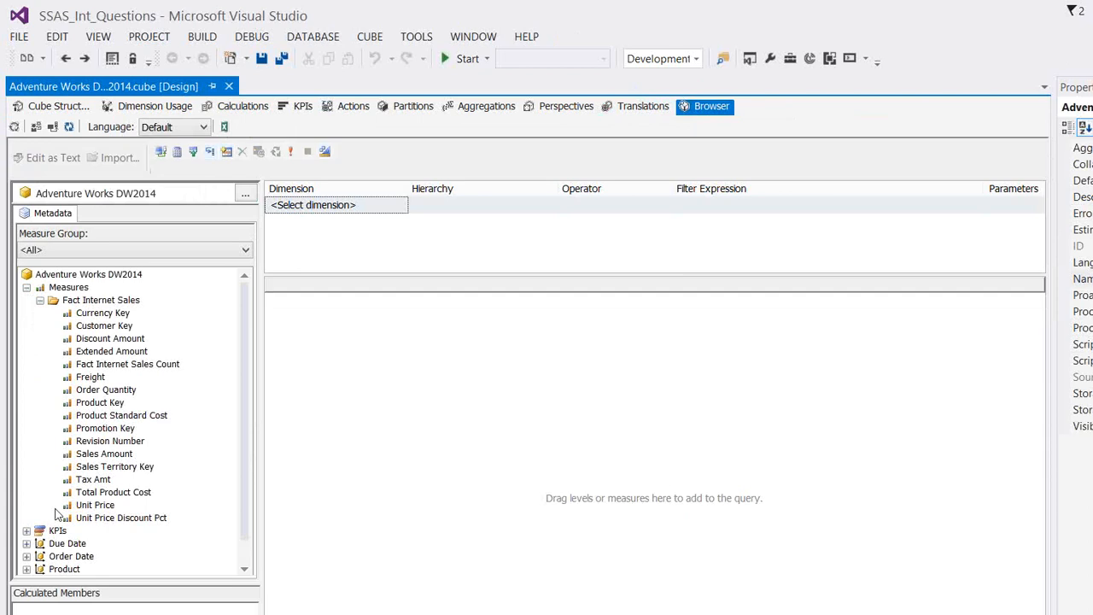
pyautogui.click(248, 569)
pyautogui.click(245, 569)
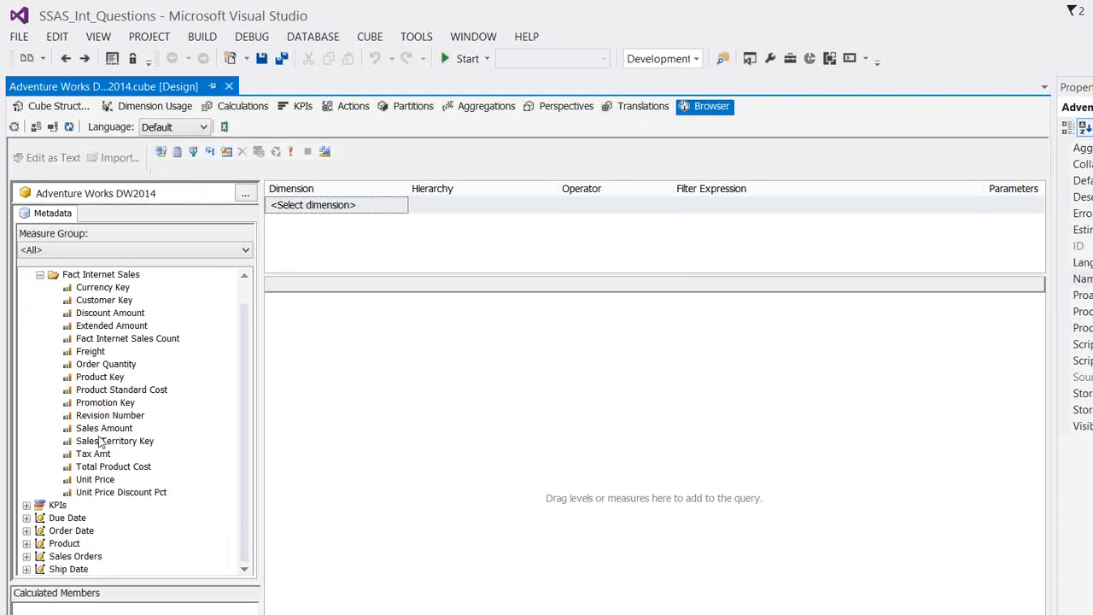
pyautogui.moveTo(104, 429); pyautogui.dragTo(315, 438)
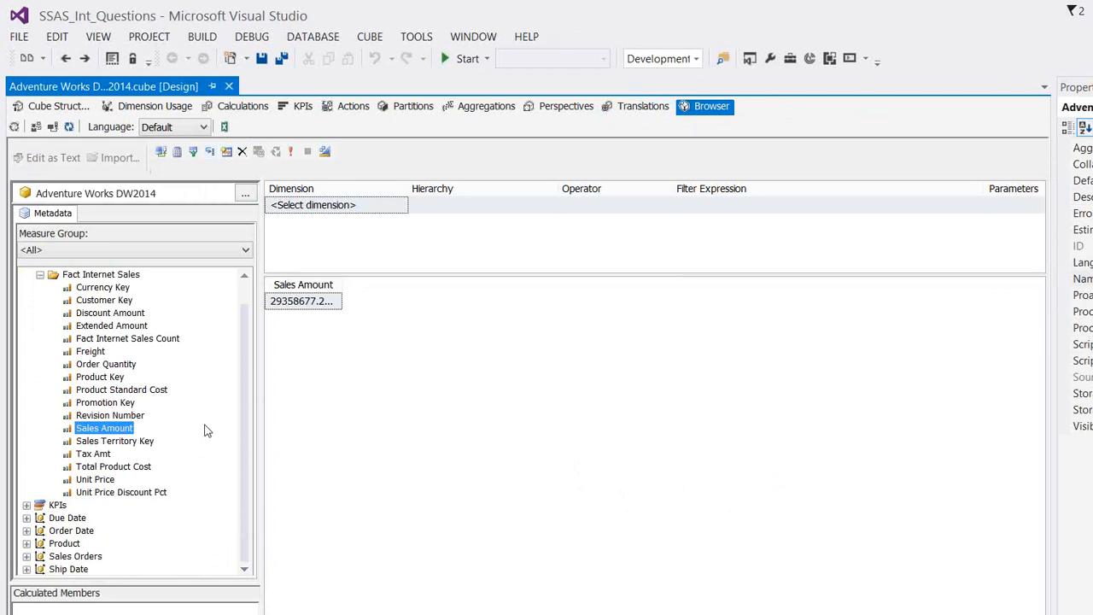
# - Expand the Color attribute of the Product dimension and add Color to the query to split Sales Amount by color
pyautogui.click(26, 544)
pyautogui.click(73, 326)
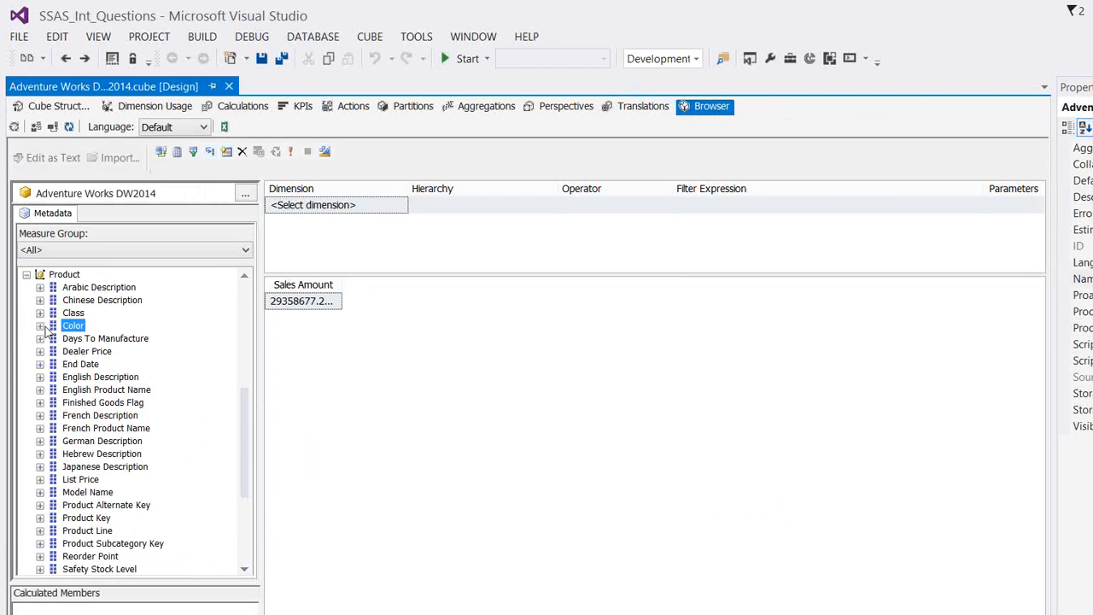
pyautogui.click(40, 326)
pyautogui.click(53, 351)
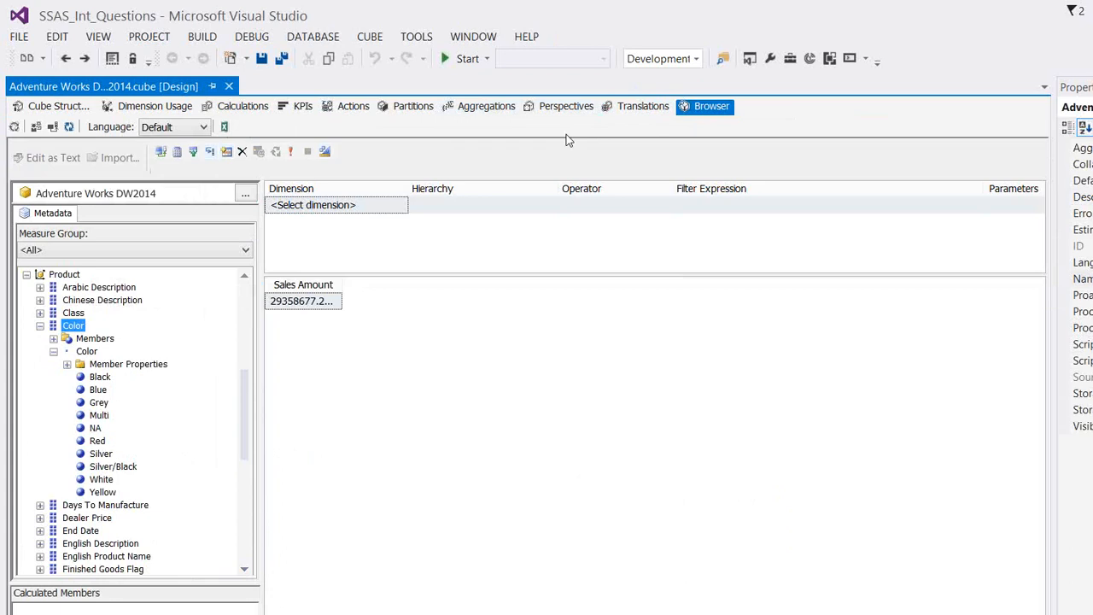
pyautogui.click(100, 378)
pyautogui.moveTo(101, 382); pyautogui.dragTo(279, 363)
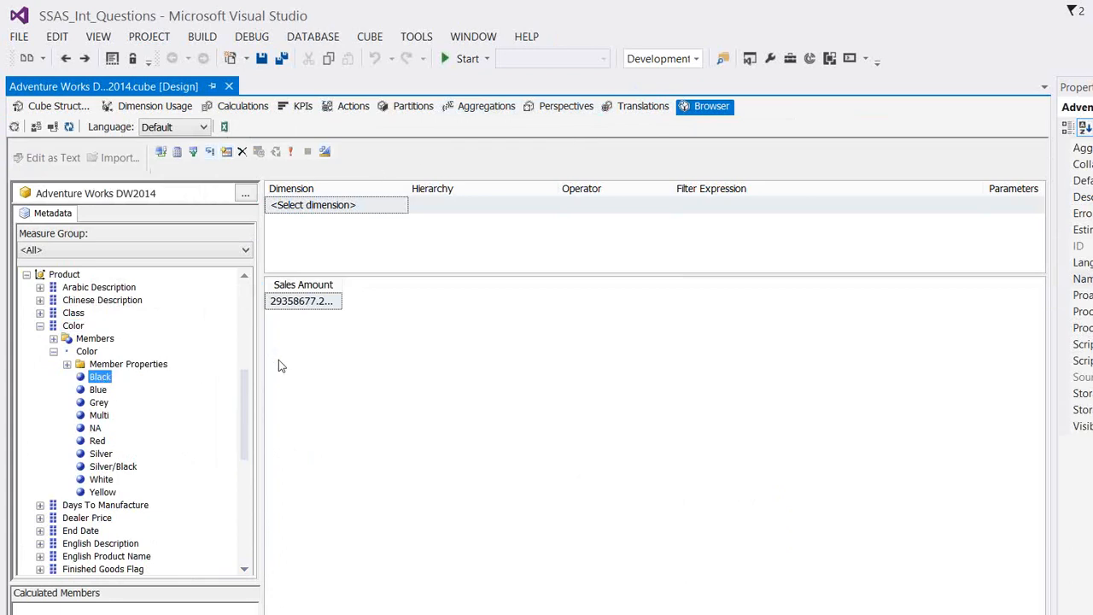
pyautogui.moveTo(75, 328); pyautogui.dragTo(262, 399)
pyautogui.click(287, 303)
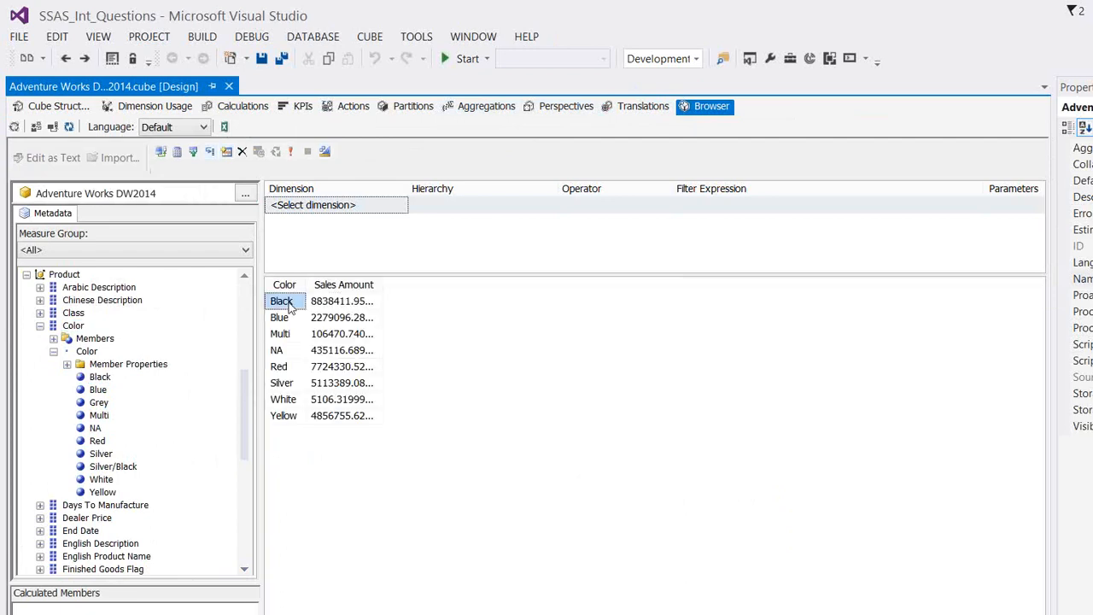
pyautogui.click(68, 327)
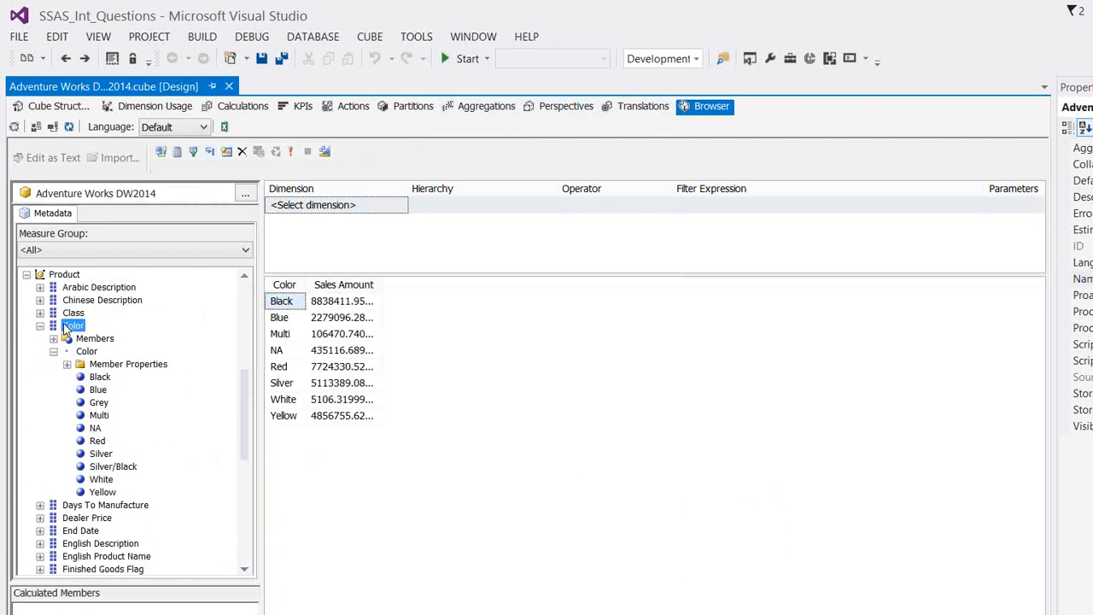
pyautogui.click(352, 303)
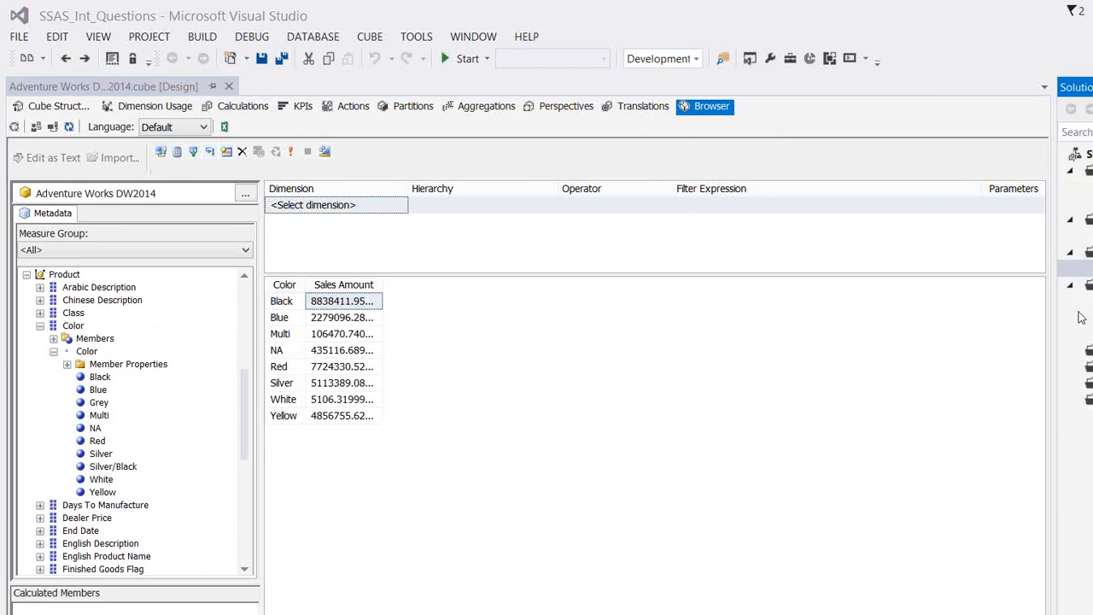
# - Open the Product dimension and set the Color attribute's default member to Black, chosen from the member list
pyautogui.click(1083, 318)
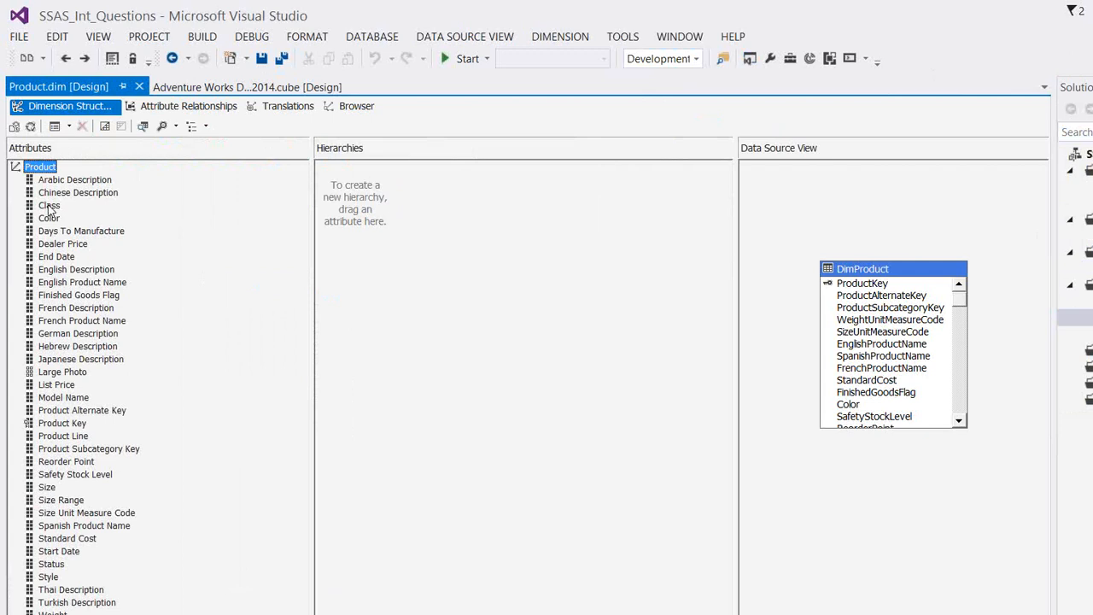
pyautogui.click(49, 219)
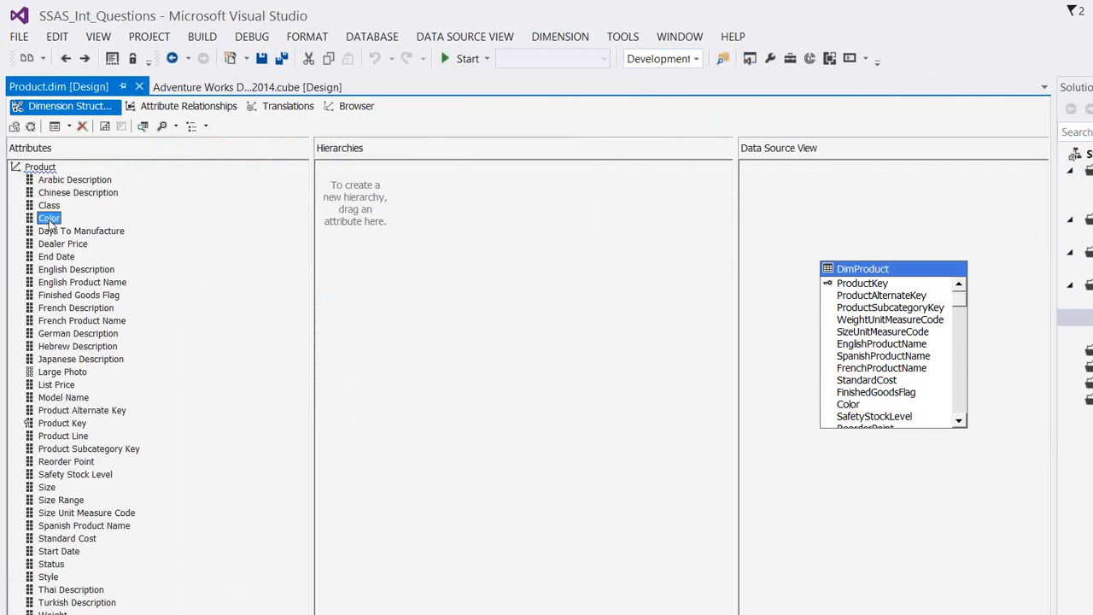
pyautogui.press('F4')
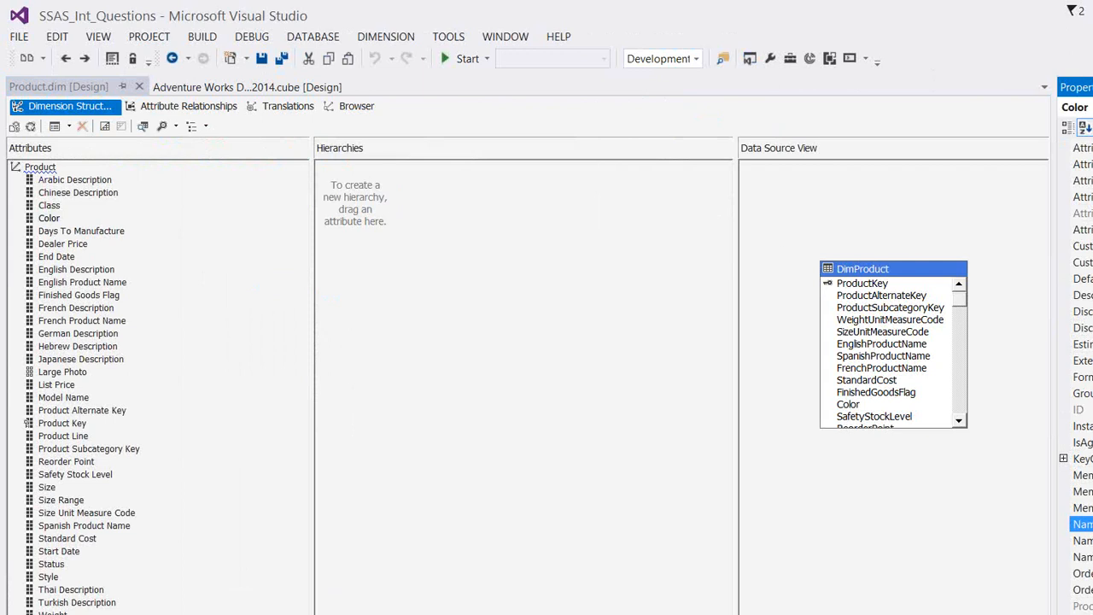
pyautogui.click(1083, 279)
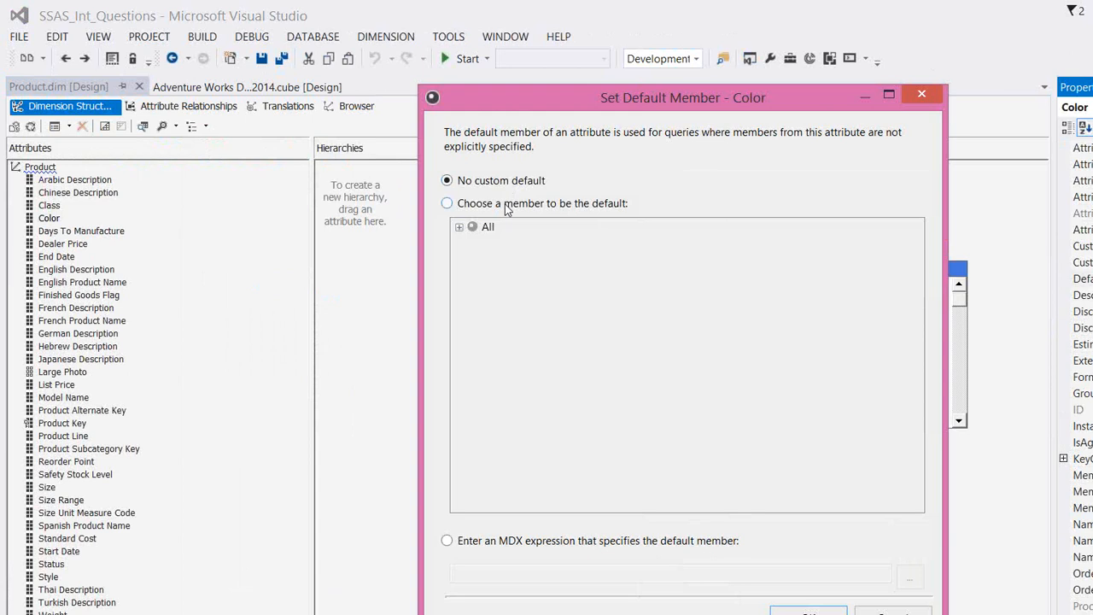
pyautogui.click(493, 542)
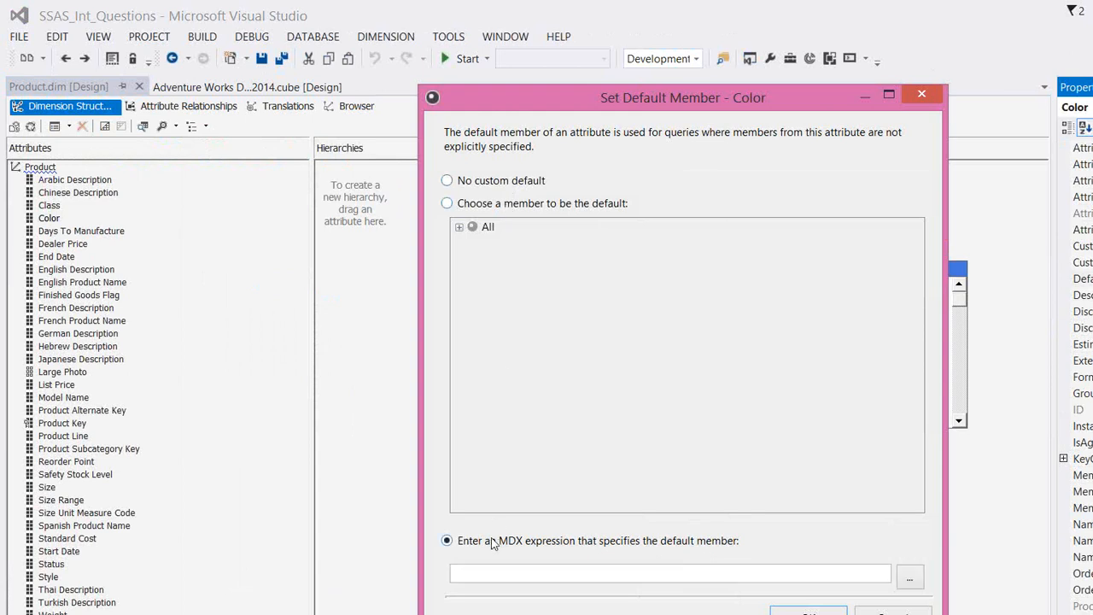
pyautogui.click(467, 208)
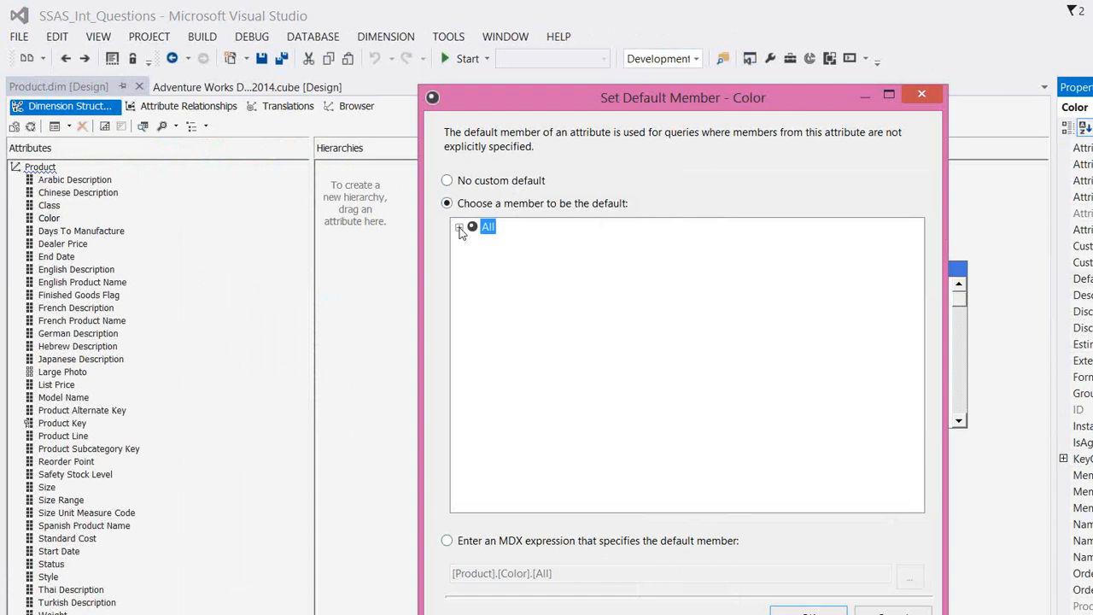
pyautogui.click(460, 227)
pyautogui.click(502, 243)
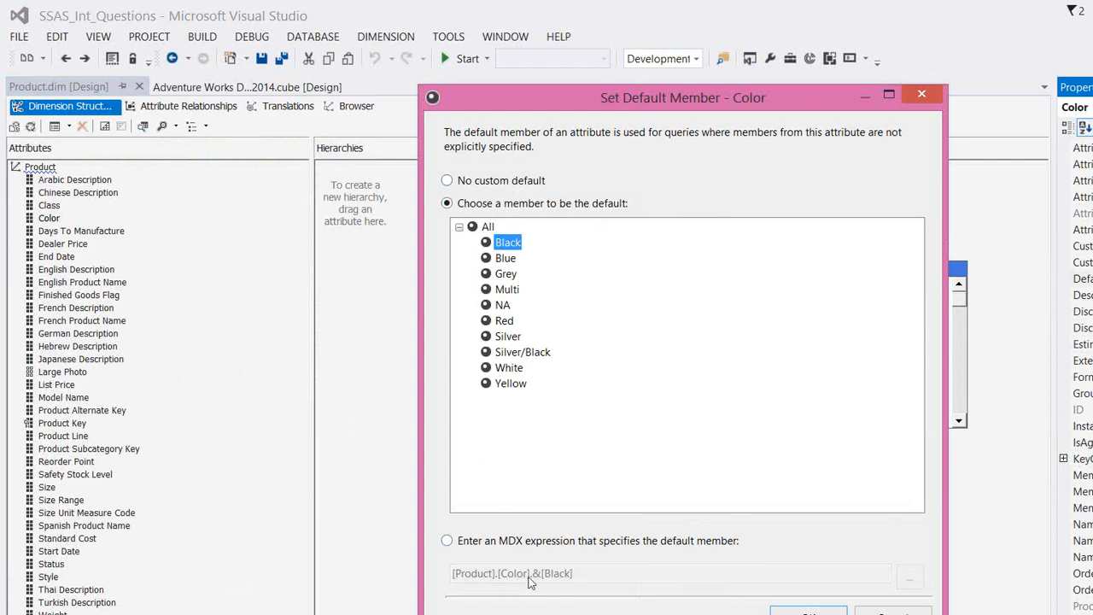
pyautogui.click(808, 614)
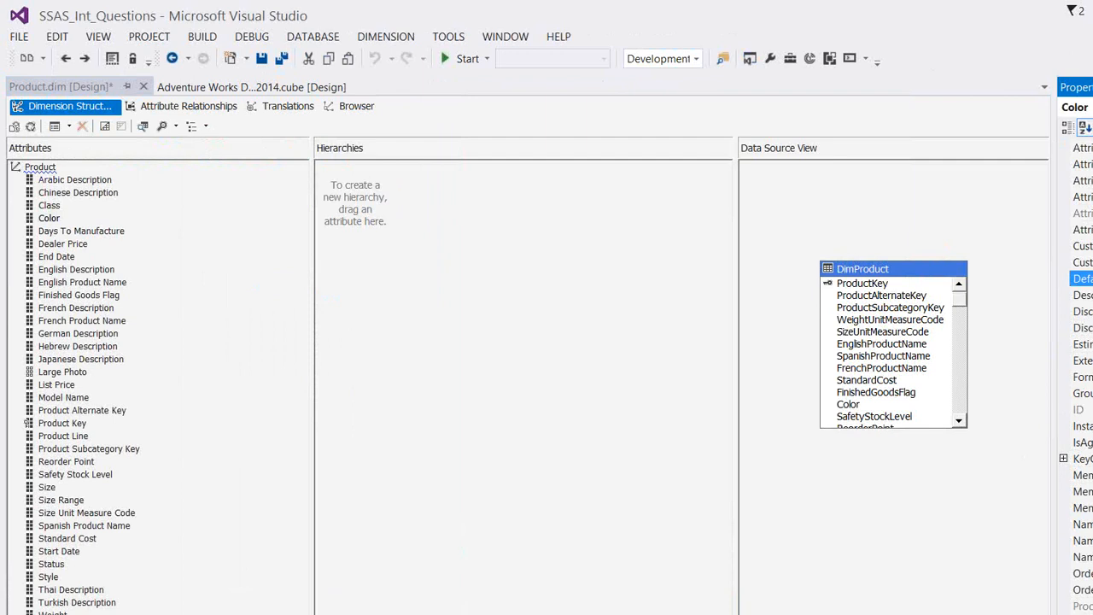
# - Build and deploy the project from the Adventure Works DW2014 cube, process the cube, and dismiss the progress windows
pyautogui.click(207, 88)
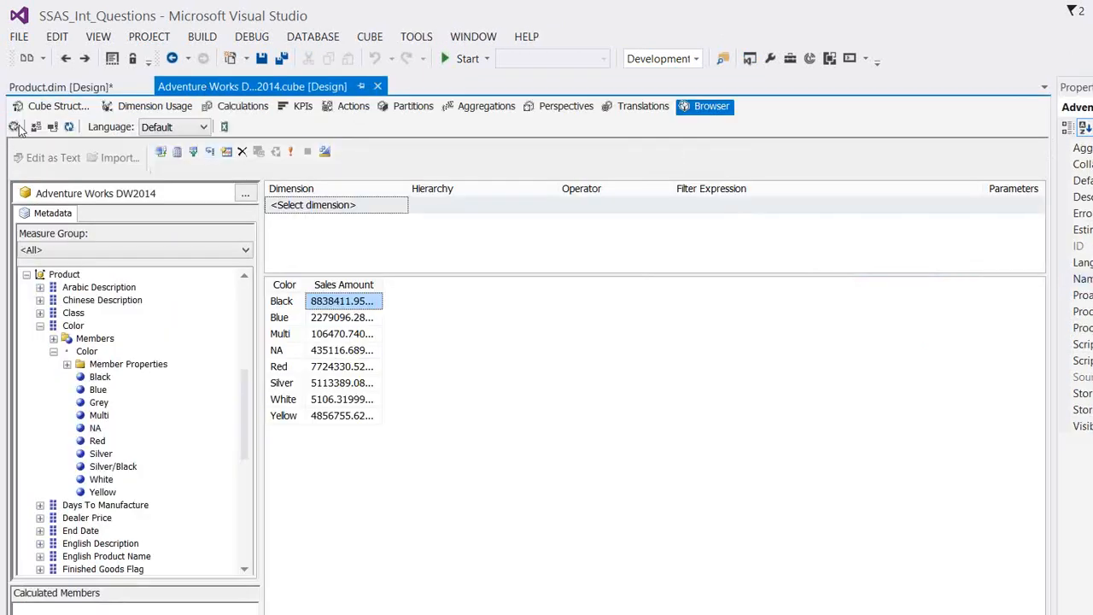
pyautogui.click(15, 127)
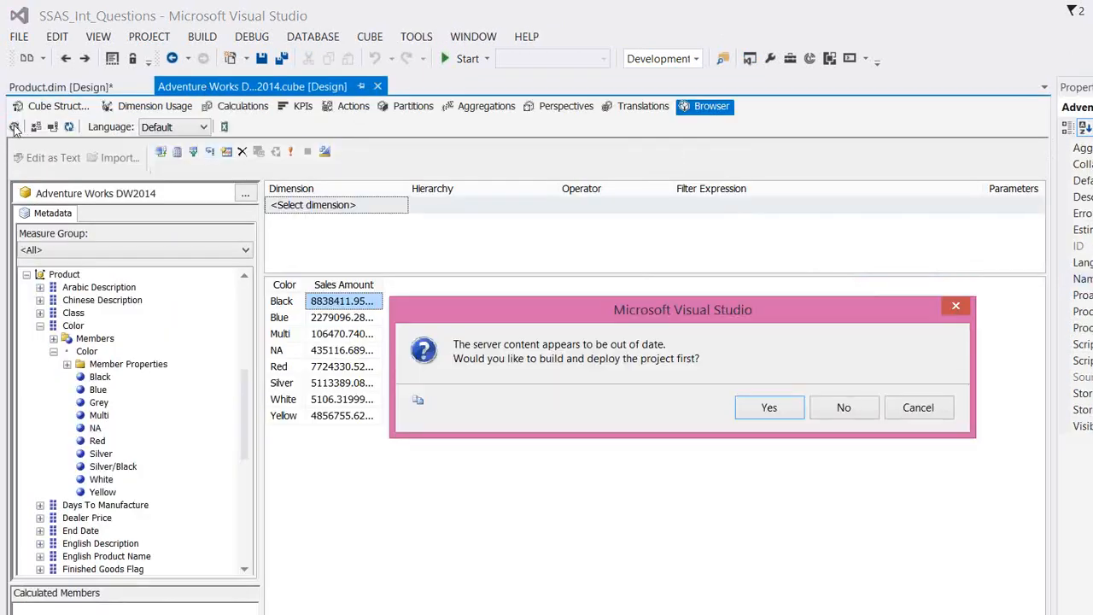
pyautogui.click(769, 408)
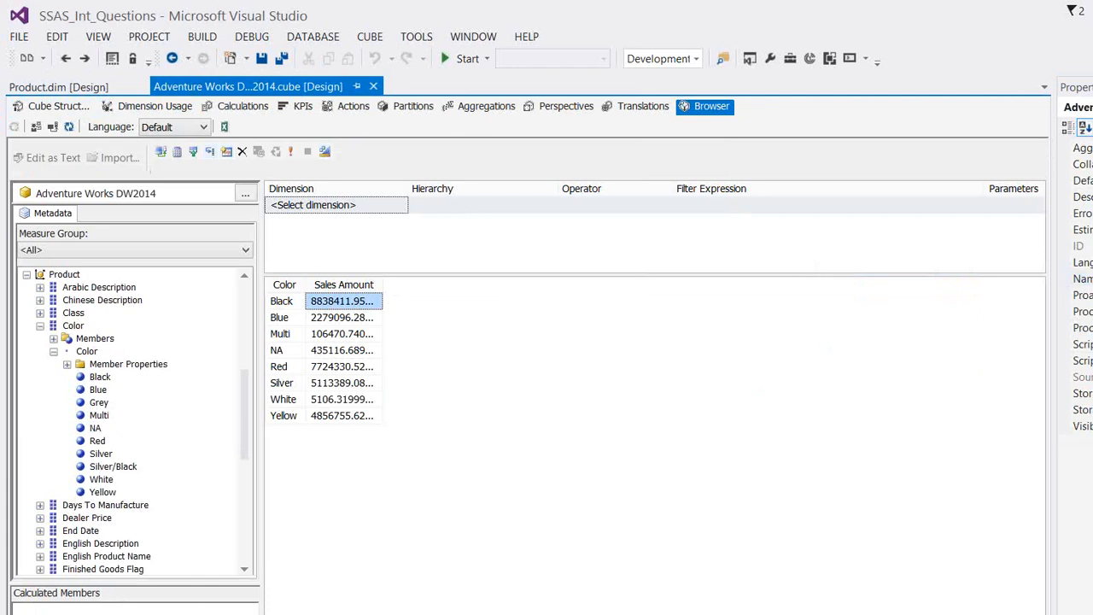
pyautogui.press('Return')
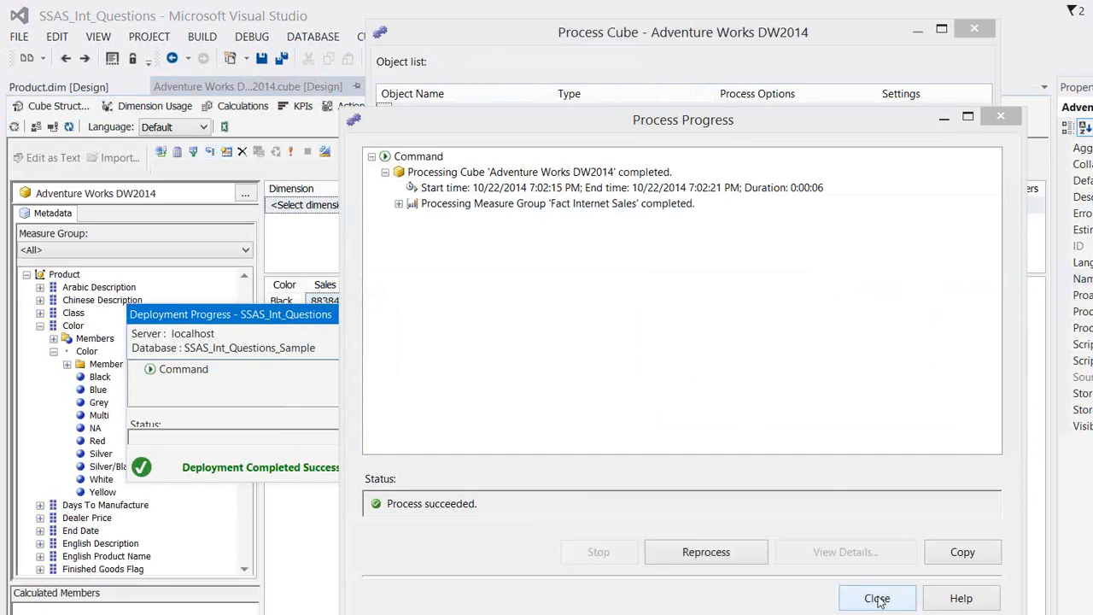
pyautogui.click(880, 599)
pyautogui.press('Escape')
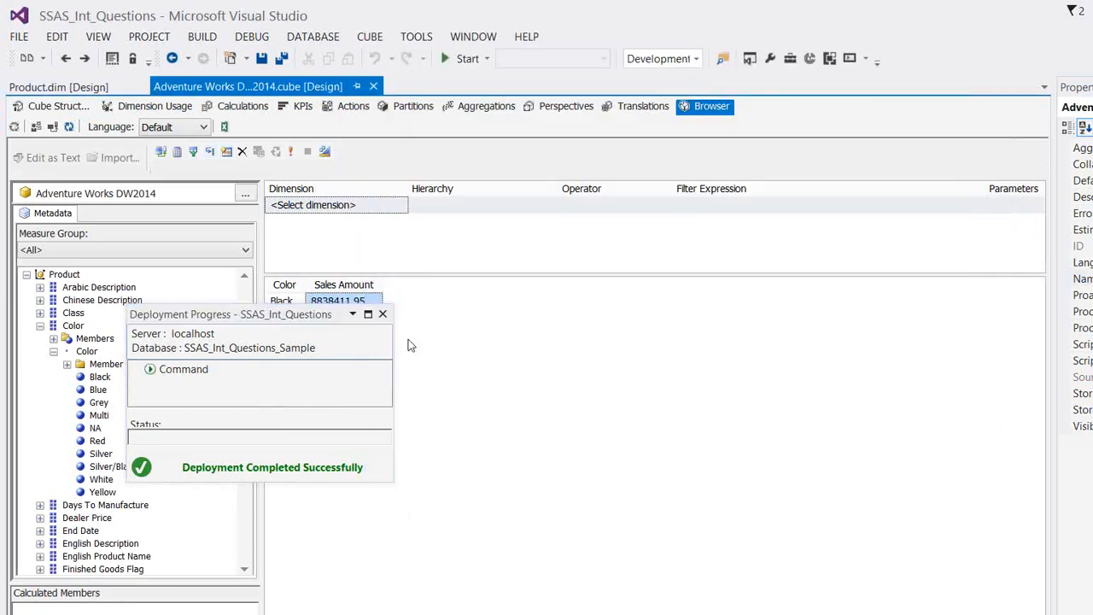
pyautogui.click(384, 316)
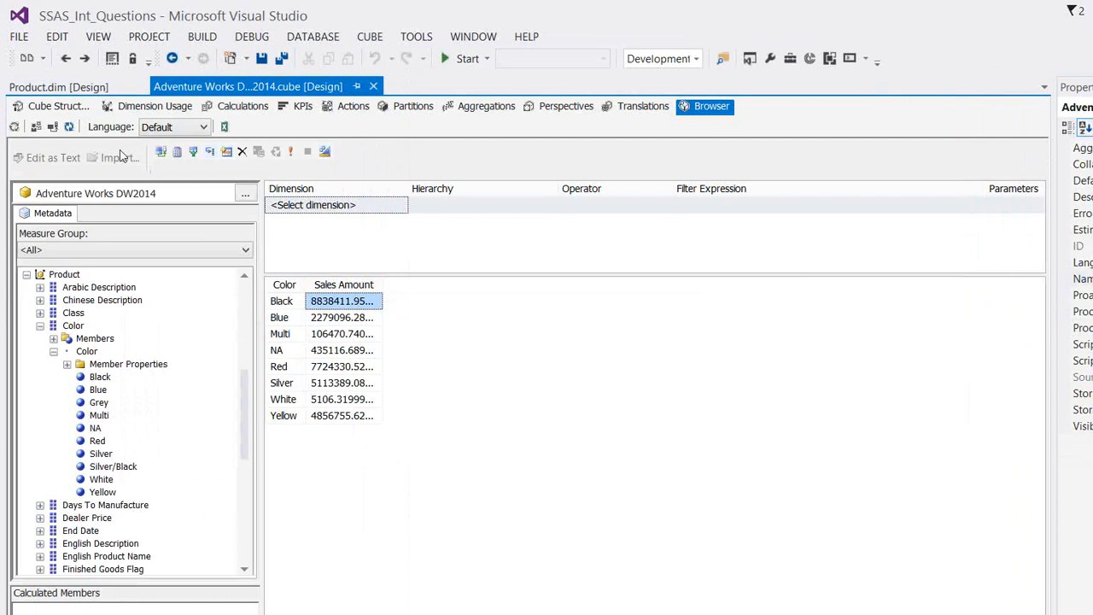
# - Reconnect the cube browser and add Sales Amount from Fact Internet Sales to the empty query
pyautogui.click(51, 126)
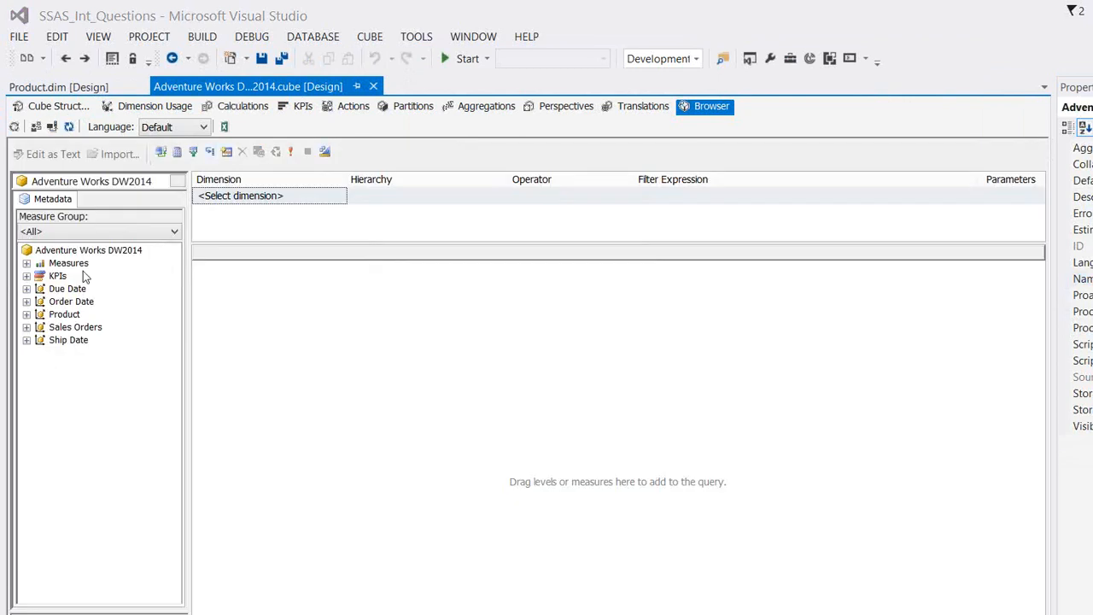
pyautogui.click(26, 263)
pyautogui.click(39, 277)
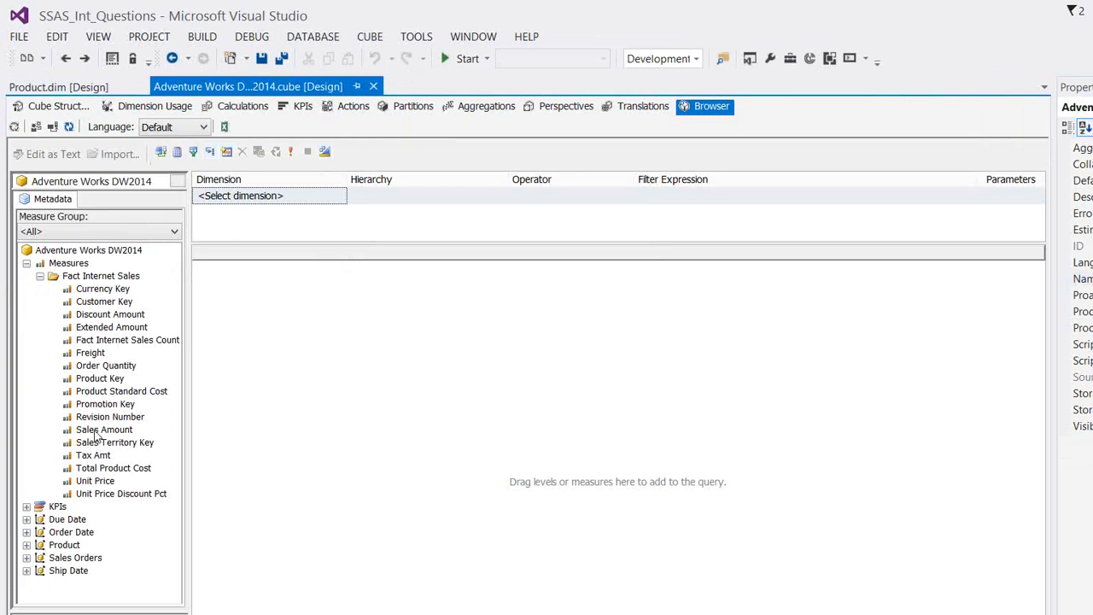
pyautogui.moveTo(99, 431); pyautogui.dragTo(247, 426)
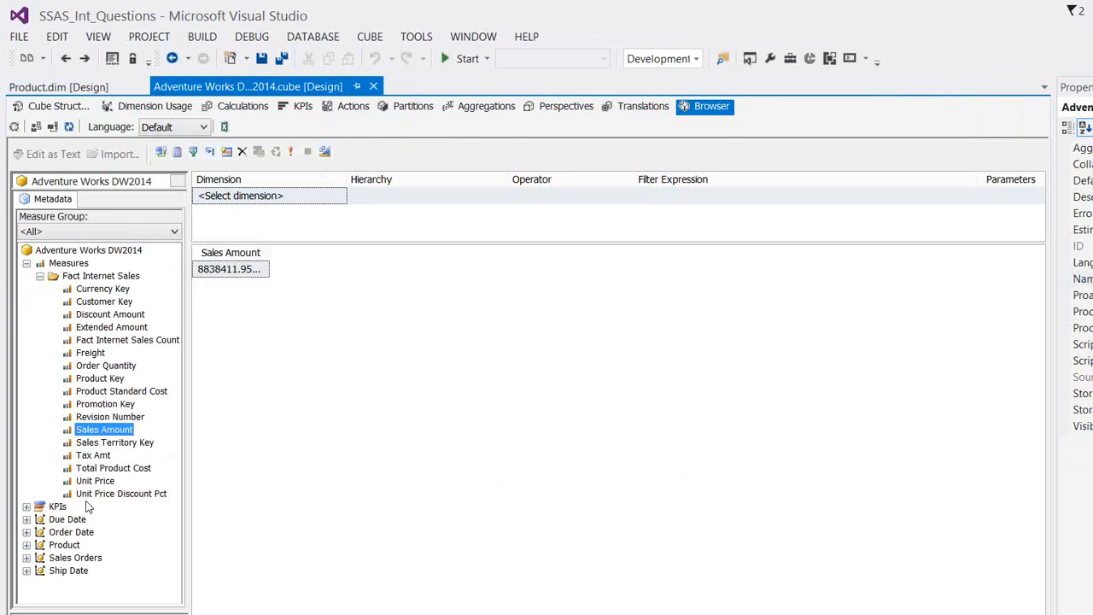
# - Filter the query on the Product dimension's Color hierarchy with the Equal operator and the All member
pyautogui.click(26, 545)
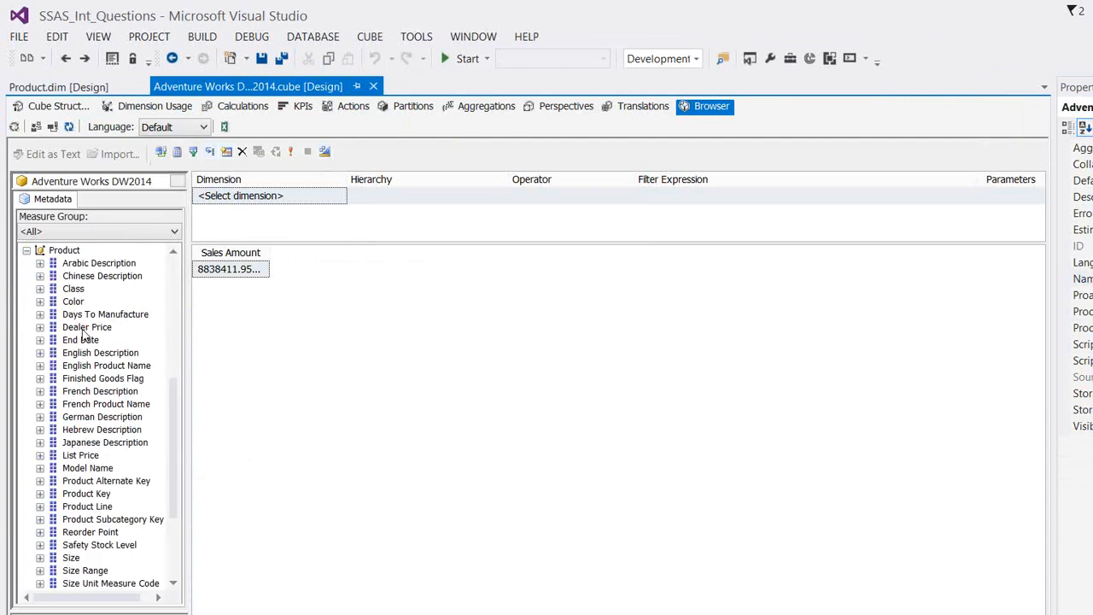
pyautogui.moveTo(75, 308); pyautogui.dragTo(241, 208)
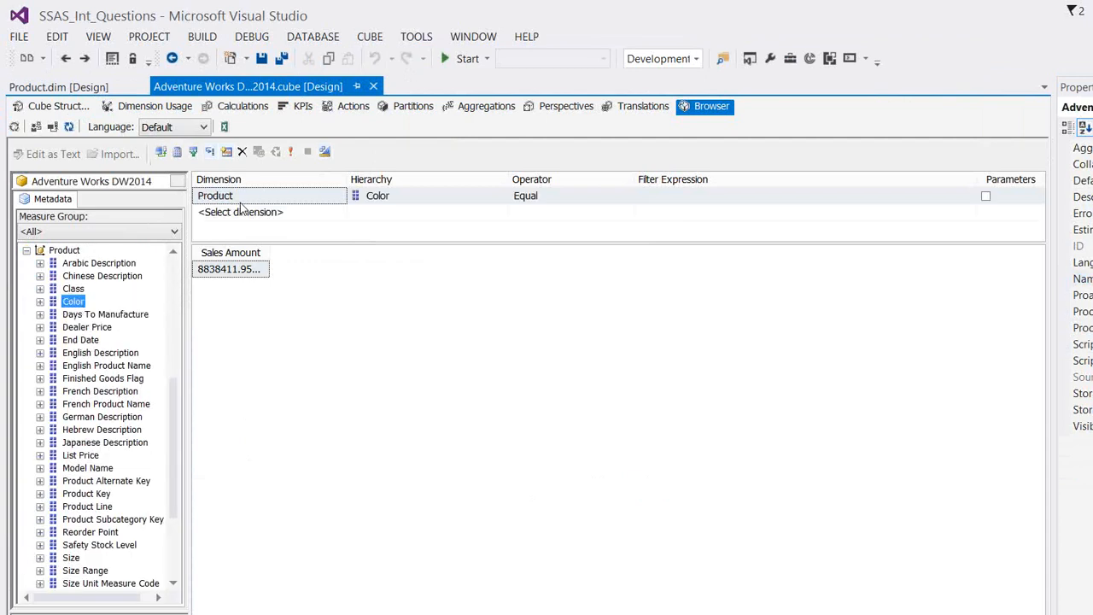
pyautogui.click(967, 198)
pyautogui.click(968, 197)
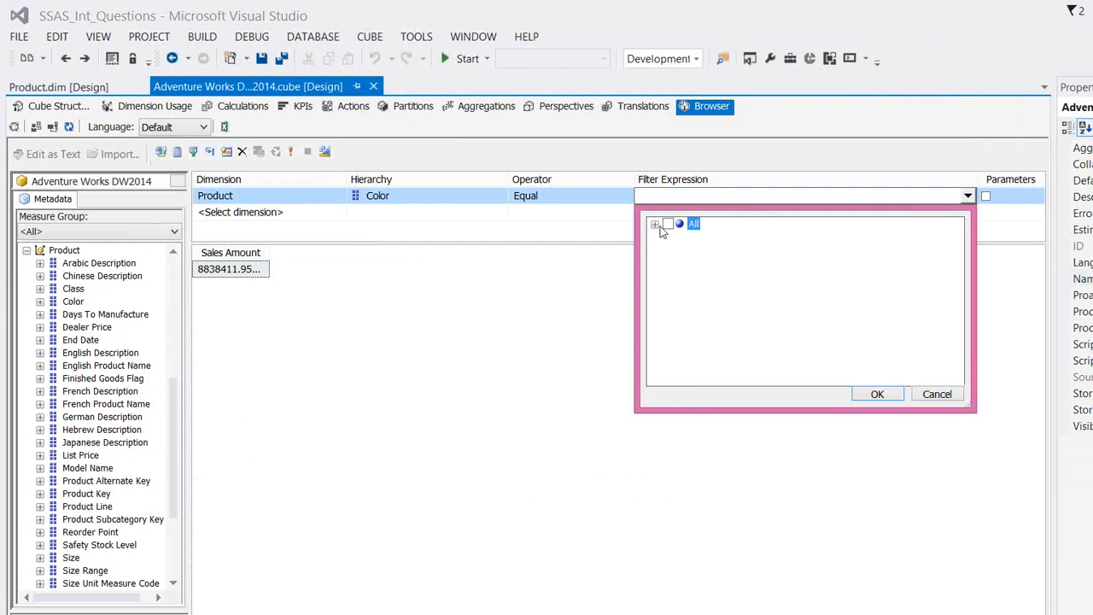
pyautogui.click(656, 225)
pyautogui.click(668, 223)
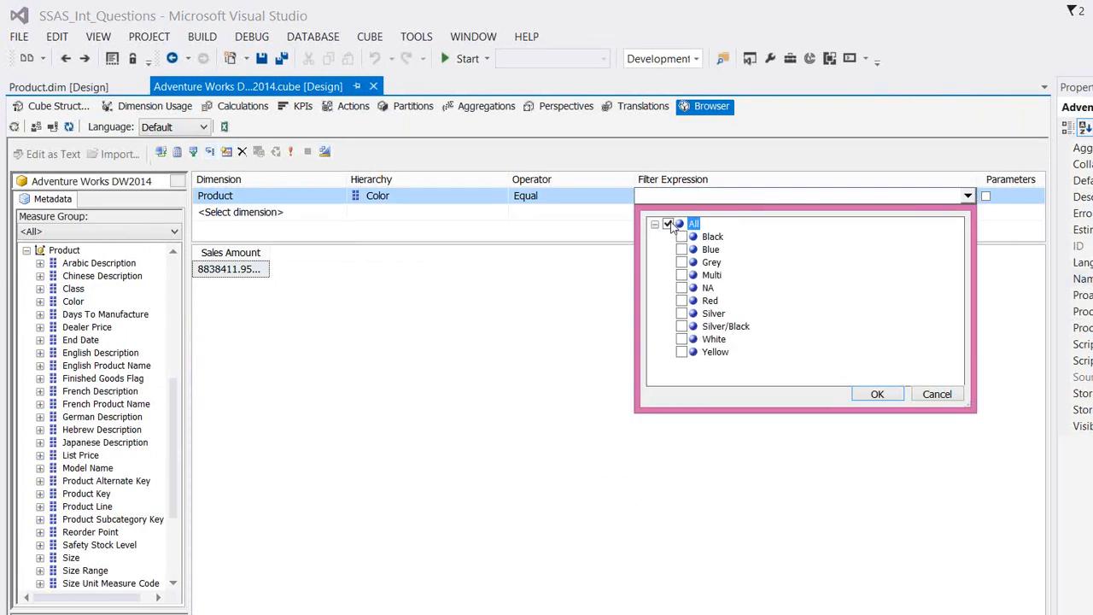
pyautogui.click(864, 398)
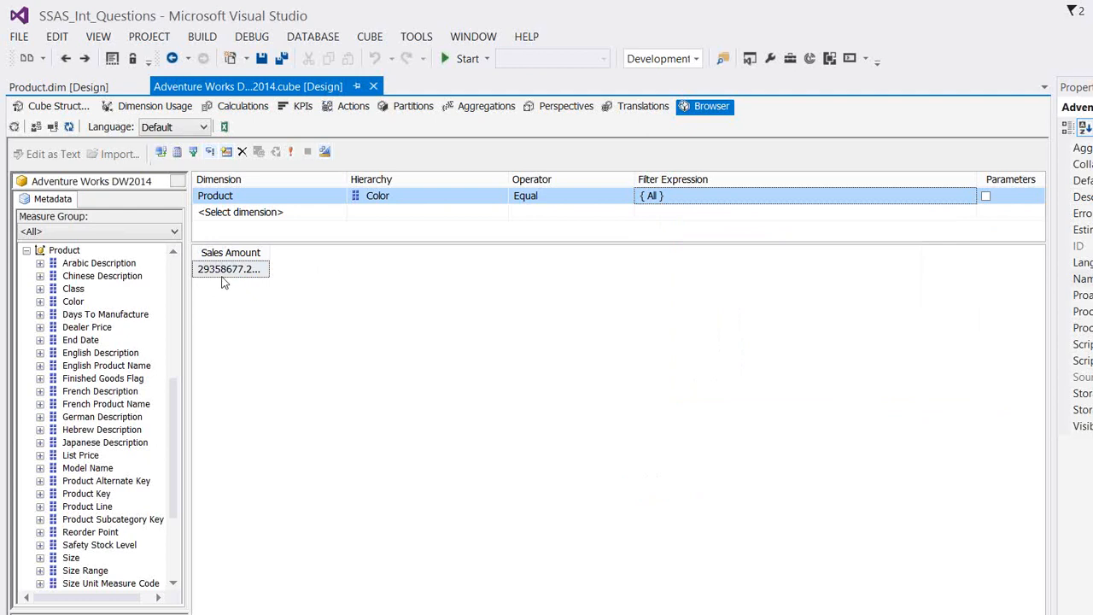
pyautogui.click(969, 197)
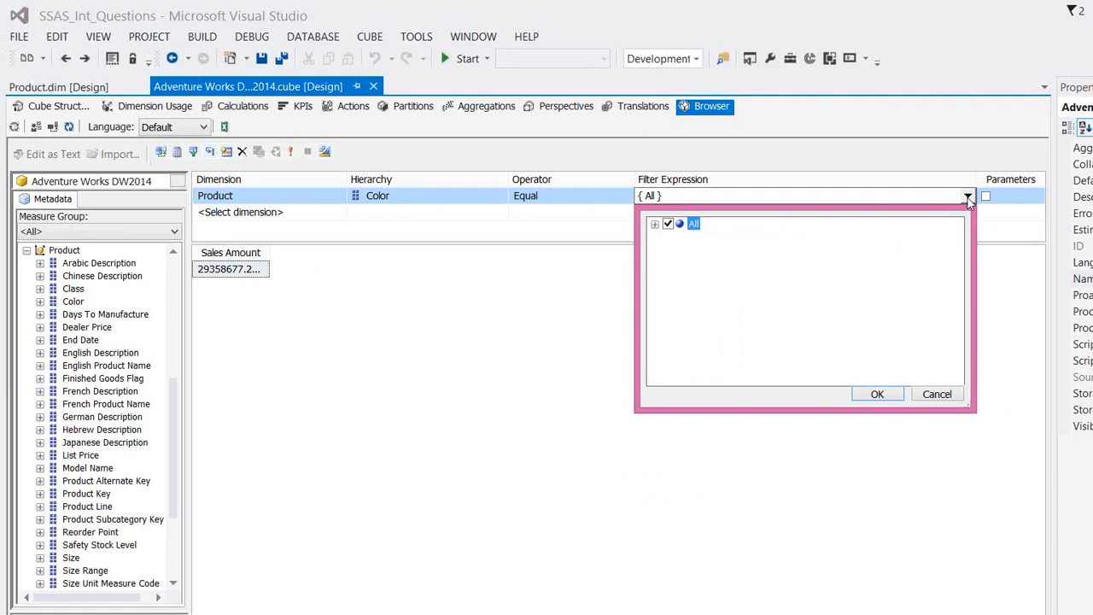
pyautogui.click(934, 395)
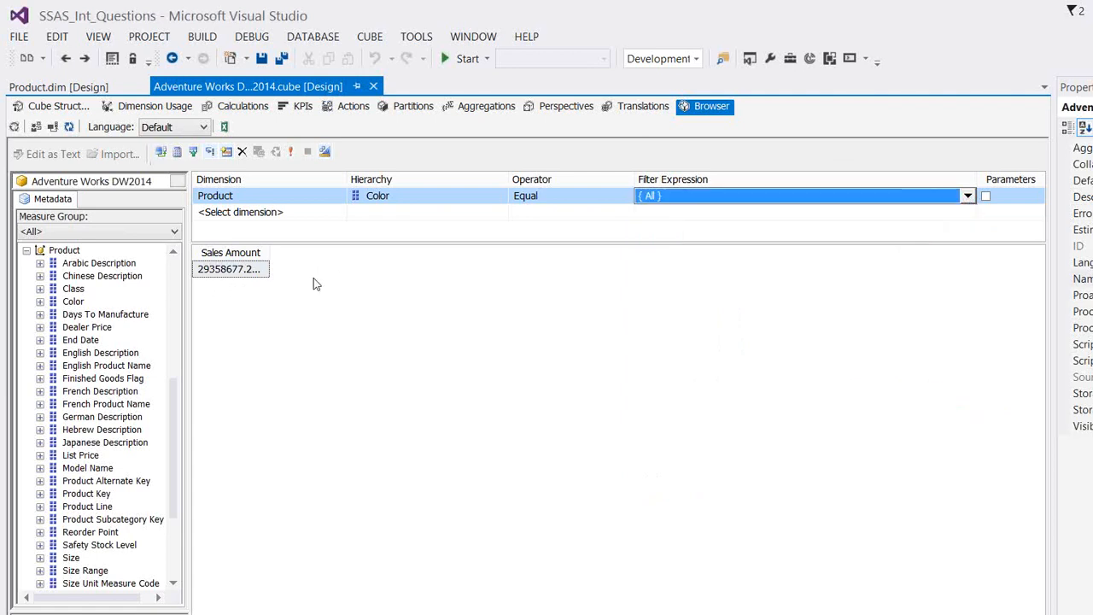
# - Remove the Product Color filter from the query and add the Color attribute to show Sales Amount by color
pyautogui.click(253, 200)
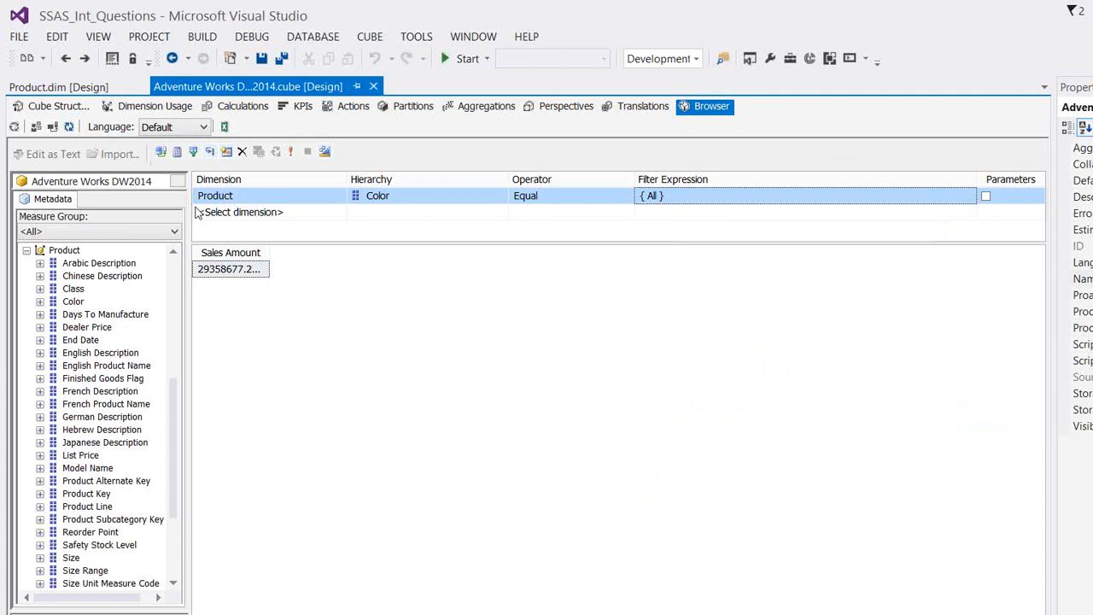
pyautogui.click(242, 152)
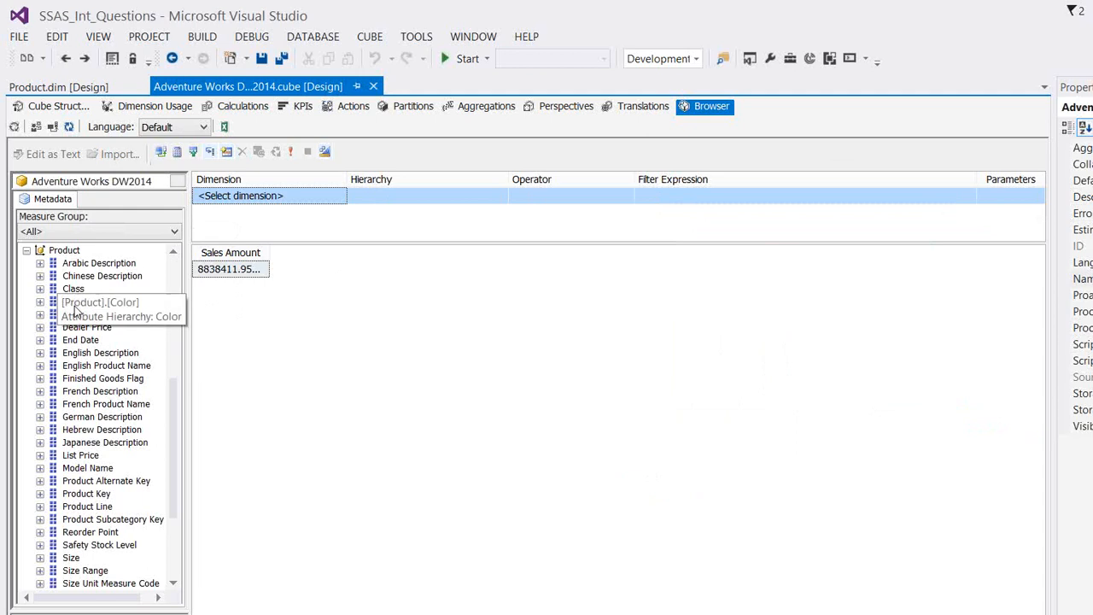
pyautogui.moveTo(75, 311); pyautogui.dragTo(199, 318)
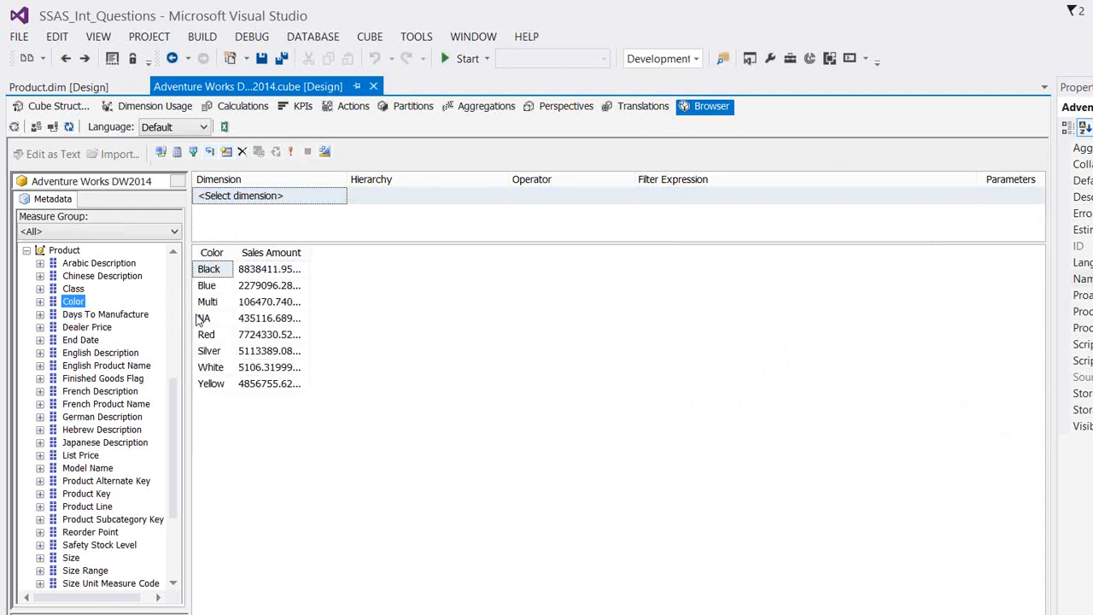
pyautogui.click(246, 272)
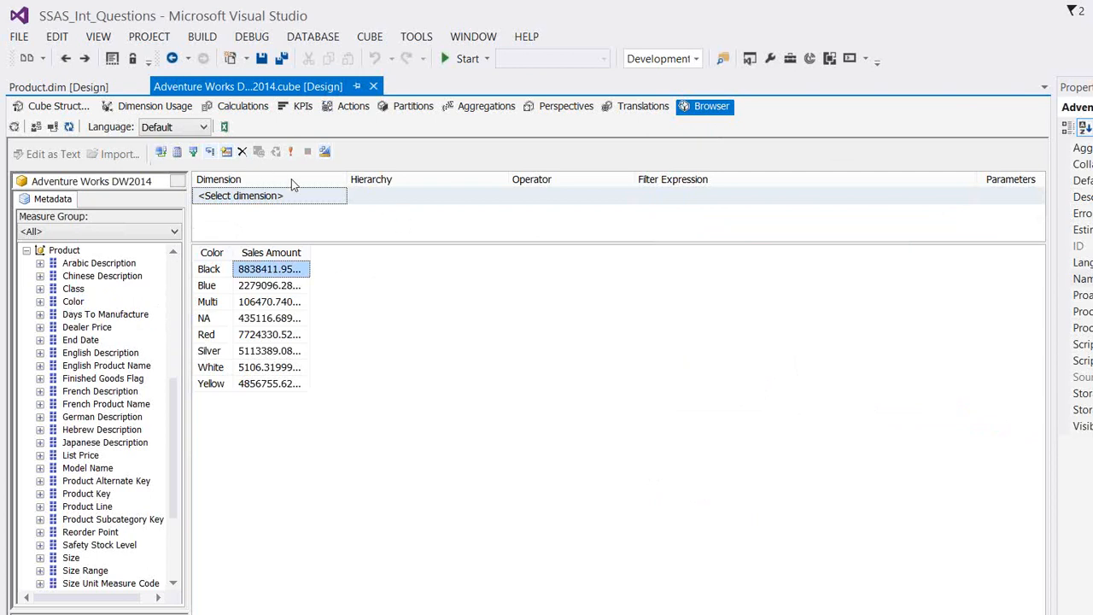
# - Open the cube's structure from the solution and examine its role-playing date dimensions: Order Date, Ship Date and Due Date
pyautogui.click(94, 89)
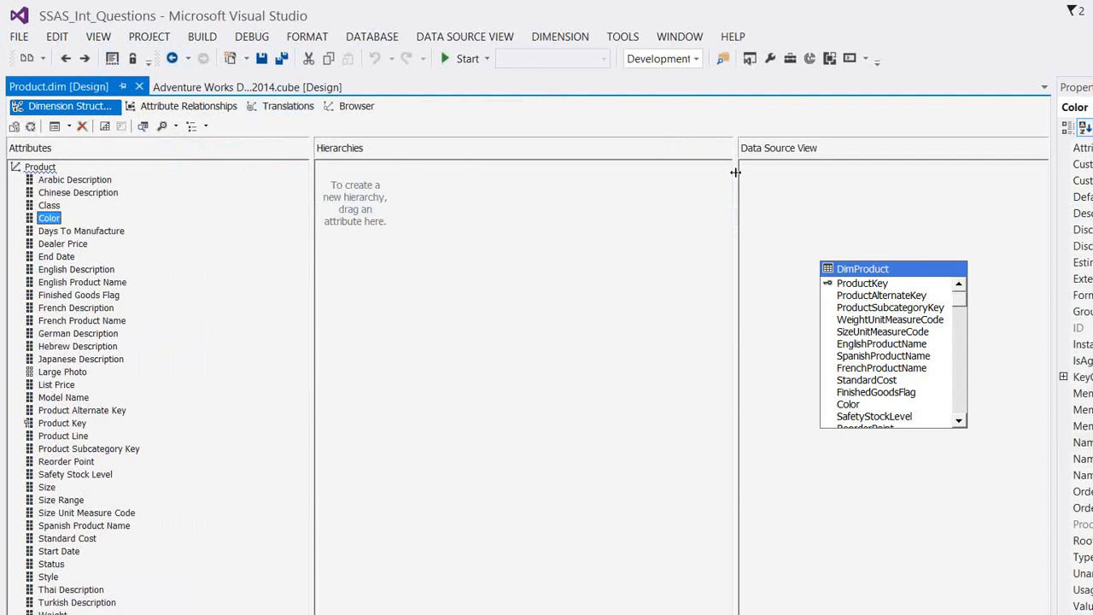
pyautogui.click(745, 61)
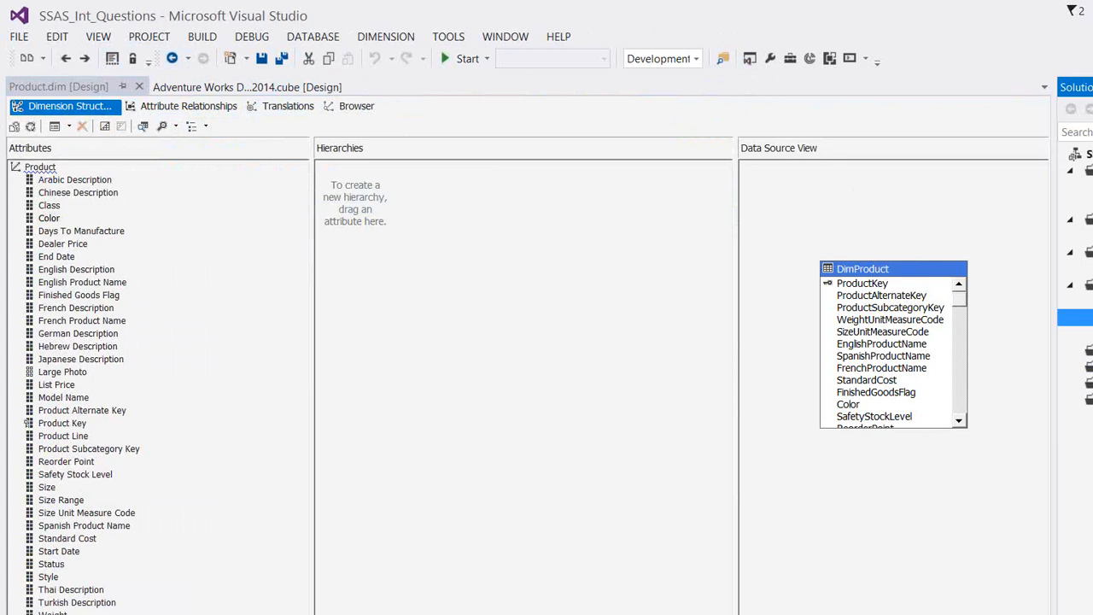
pyautogui.hotkey('alt', 'Tab')
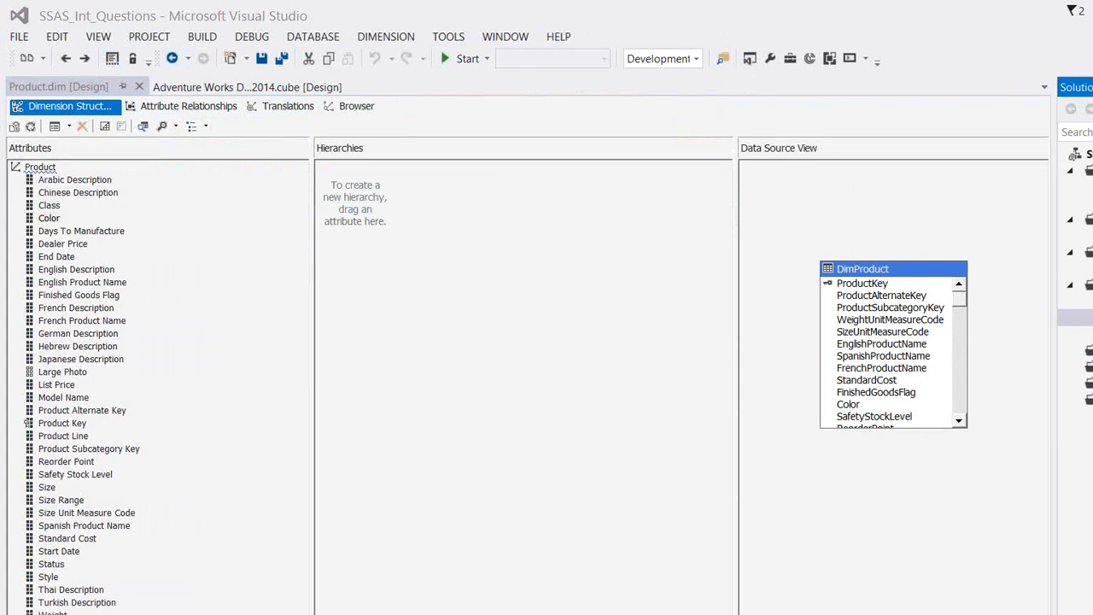
pyautogui.click(1077, 300)
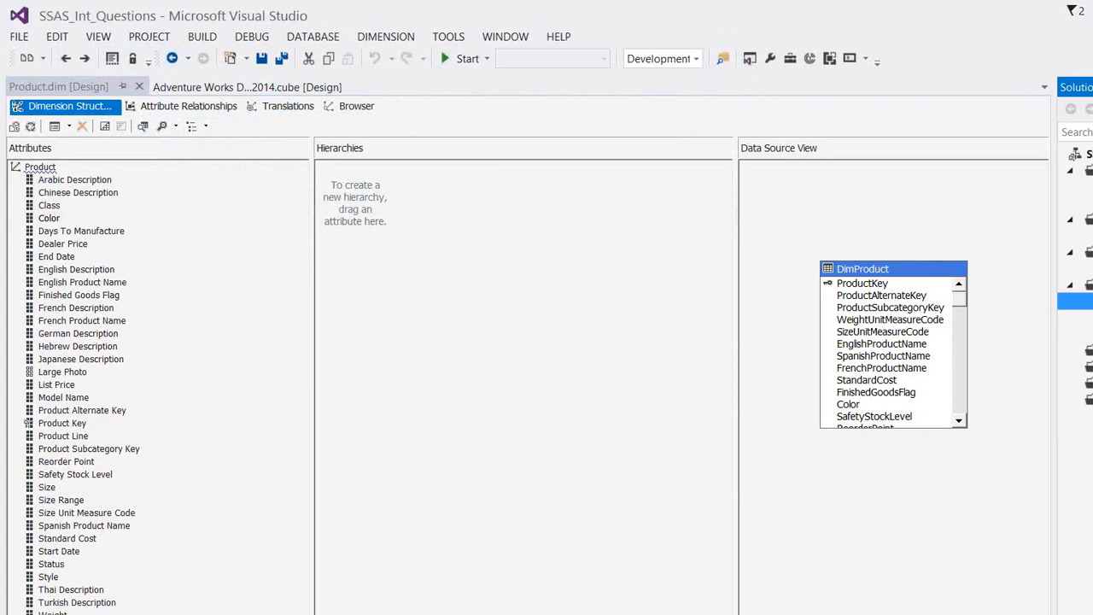
pyautogui.doubleClick(1078, 269)
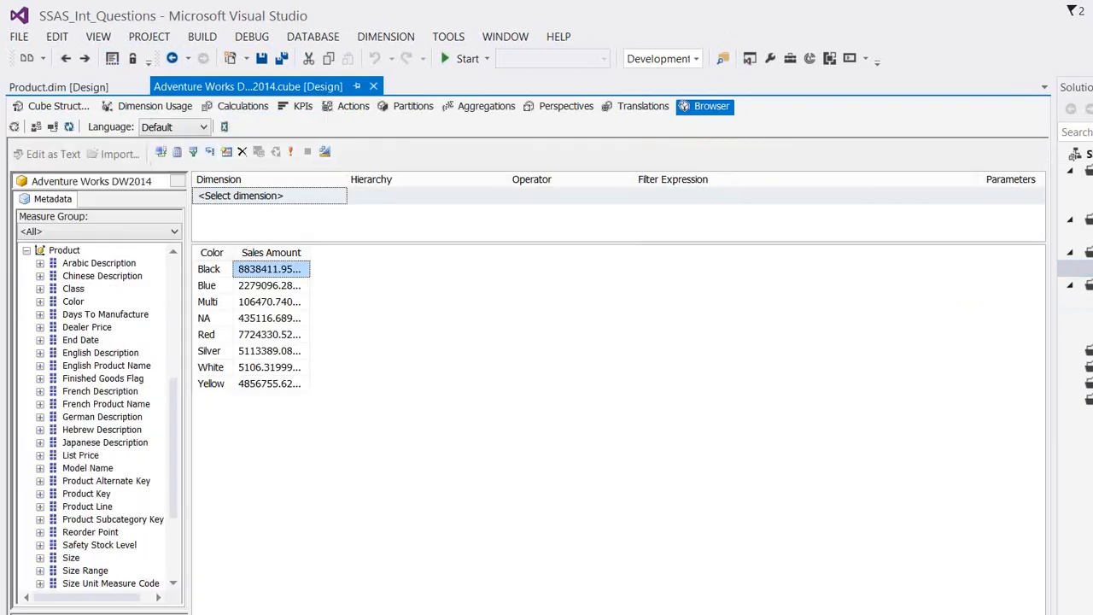
pyautogui.click(51, 109)
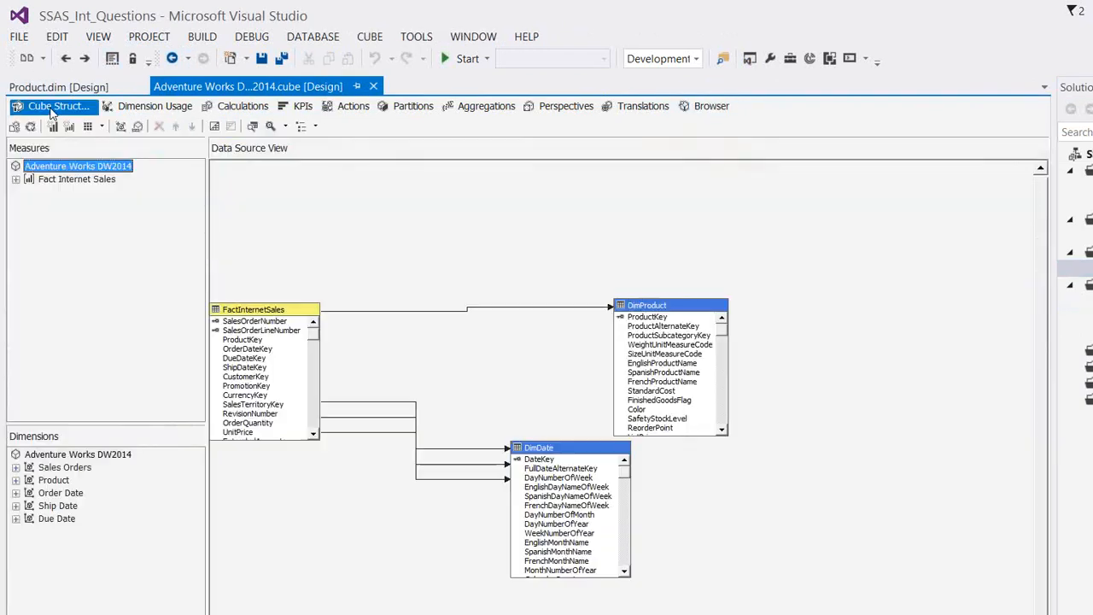
pyautogui.click(50, 493)
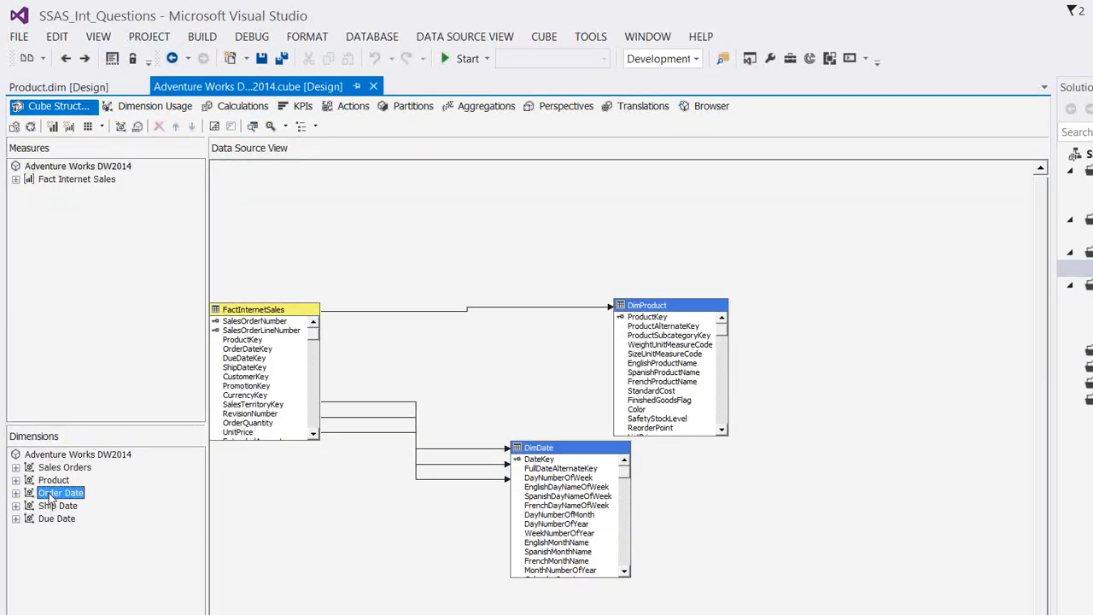
pyautogui.press('Down')
pyautogui.press('Down')
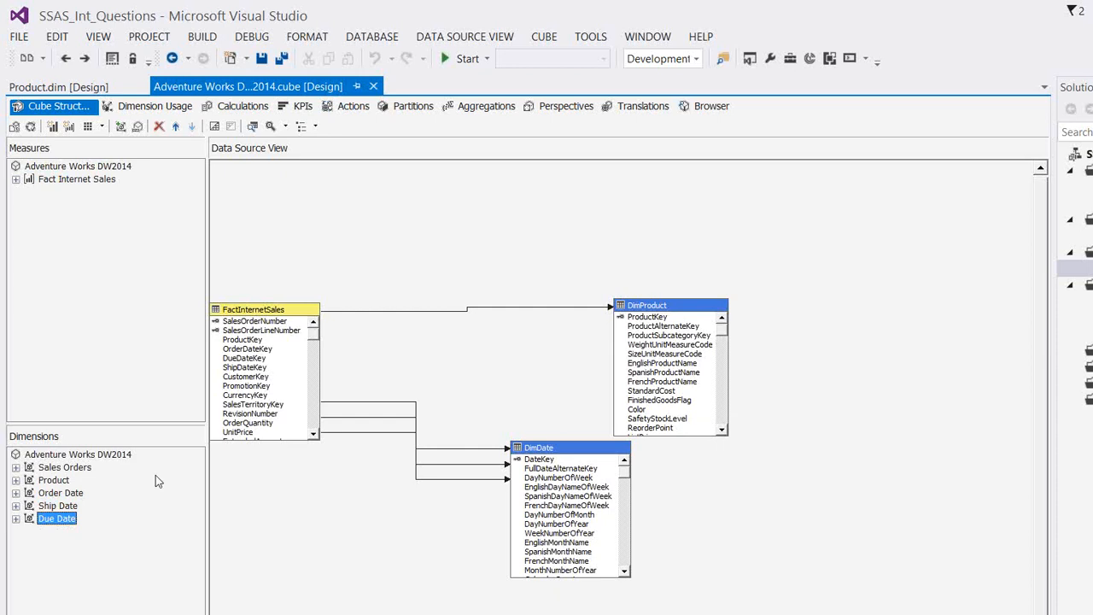
# - Open the Date dimension and set the Calendar Year attribute's default member to 2011, chosen from the member list
pyautogui.hotkey('ctrl', 'Tab')
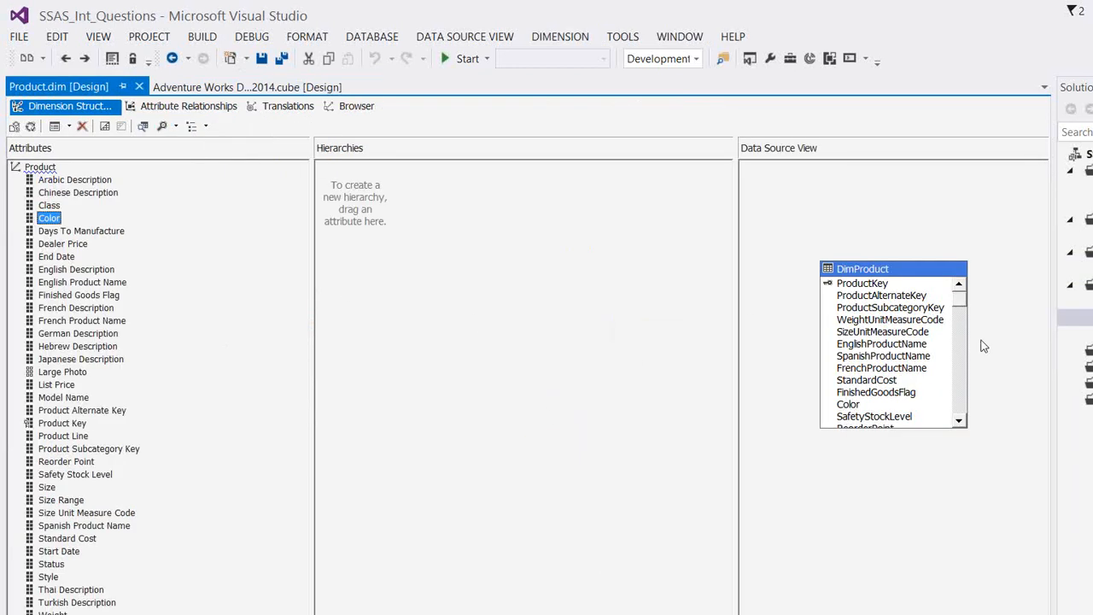
pyautogui.click(1076, 301)
pyautogui.press('Return')
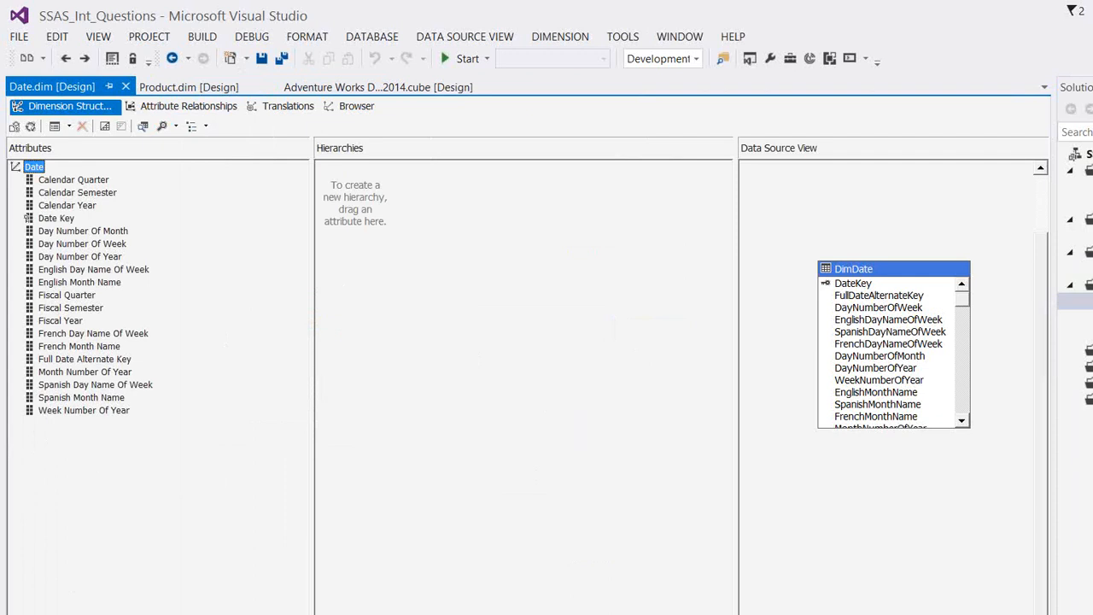
pyautogui.click(67, 206)
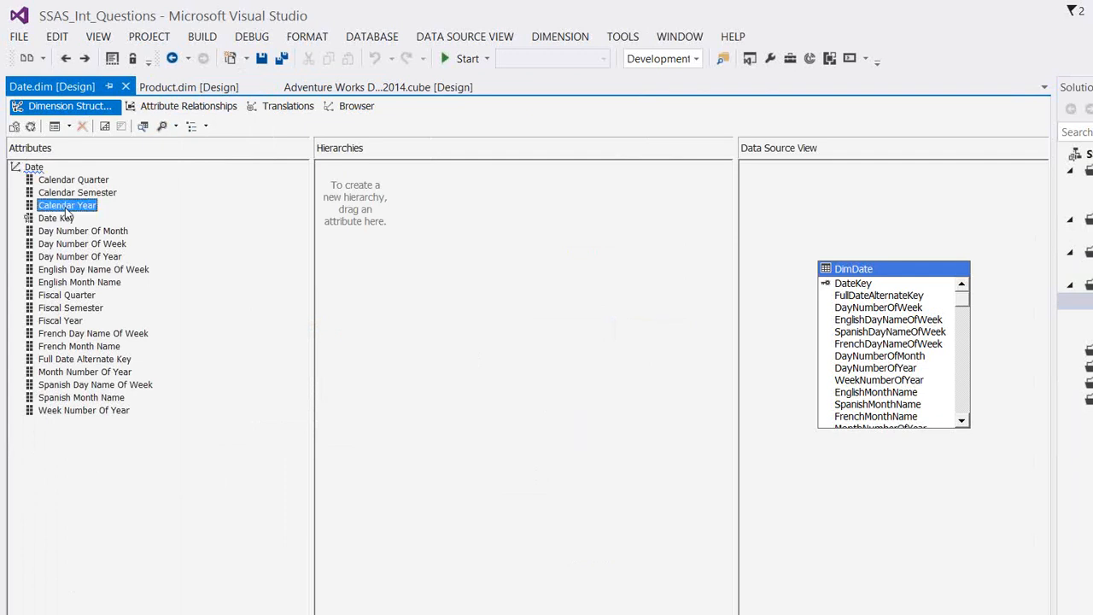
pyautogui.press('F4')
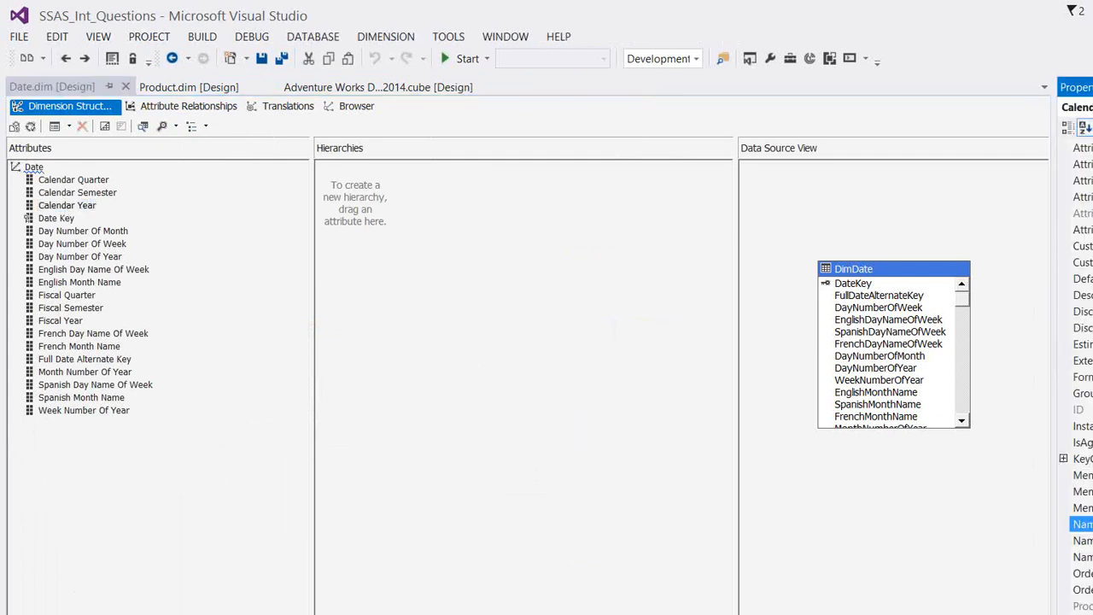
pyautogui.click(1083, 278)
pyautogui.click(1092, 278)
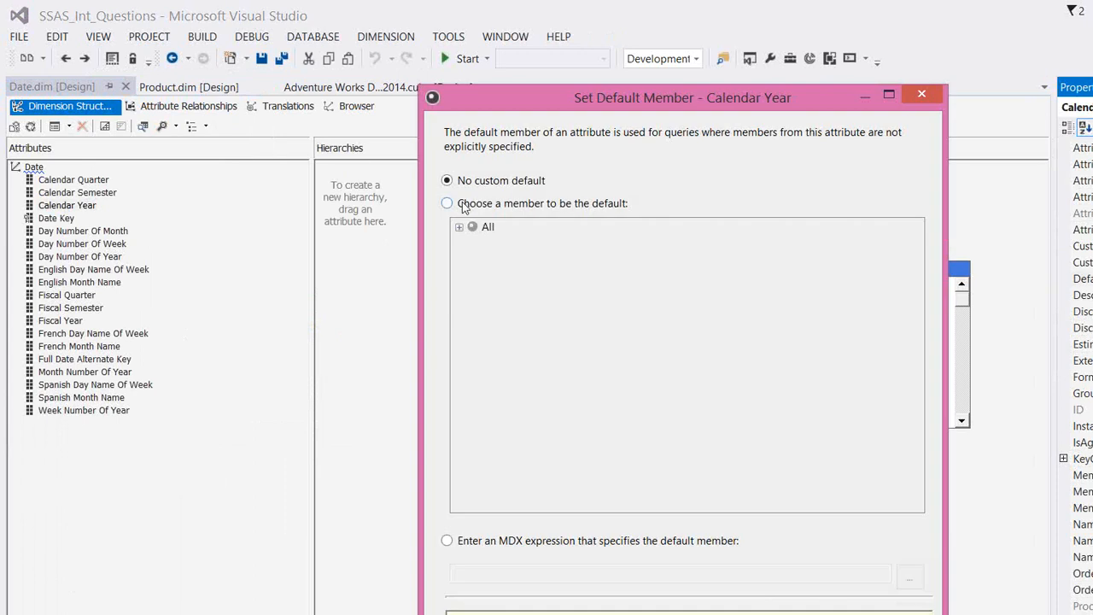
pyautogui.click(464, 208)
pyautogui.click(460, 227)
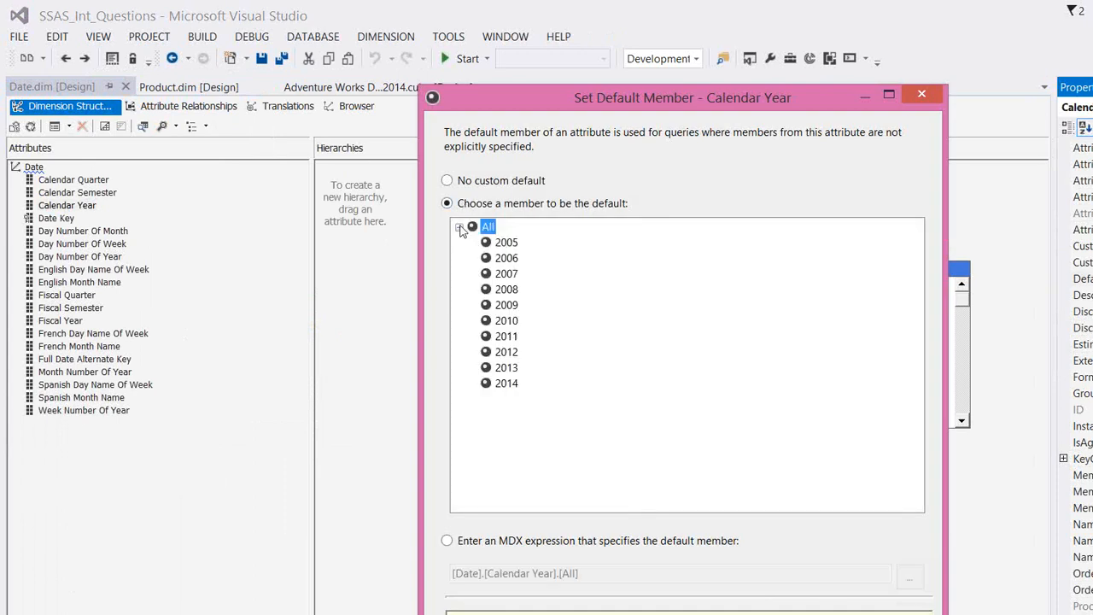
pyautogui.click(508, 338)
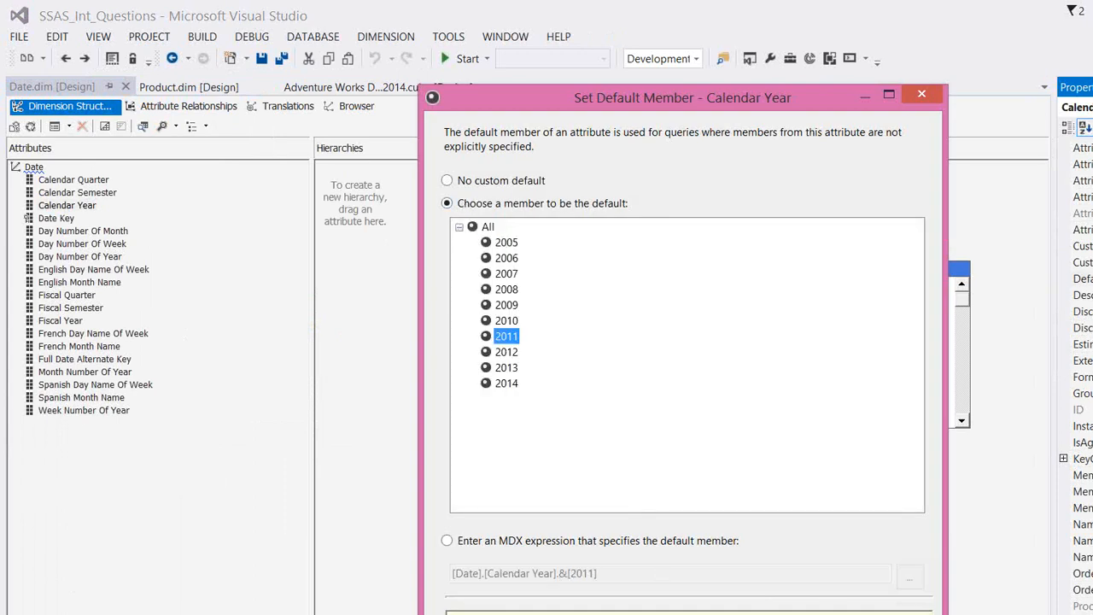
pyautogui.click(807, 614)
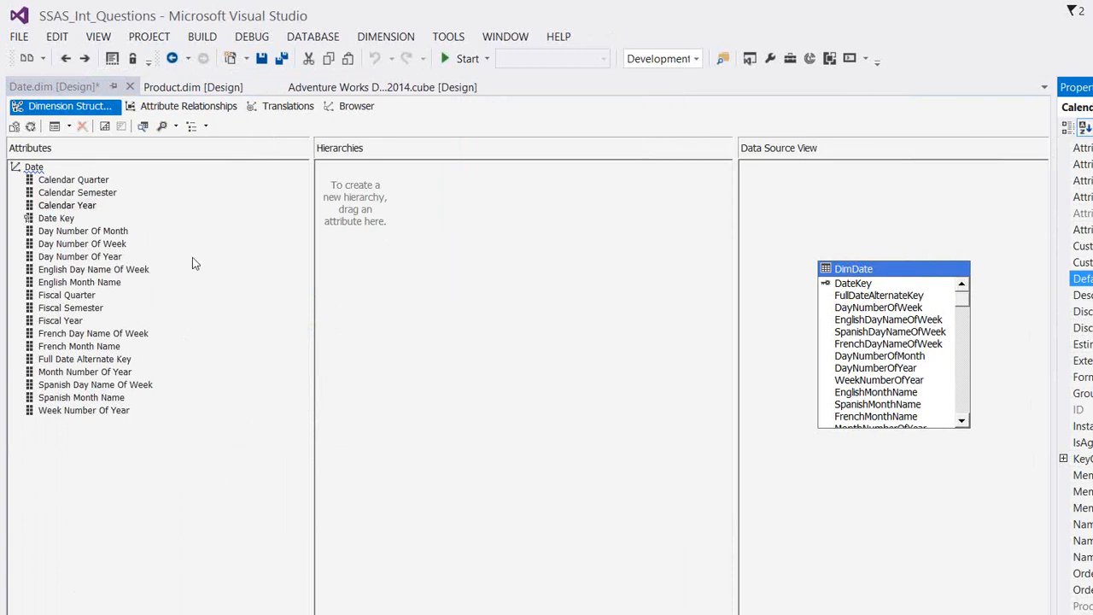
# - Return to the cube structure and step through its date dimensions from Order Date to Due Date
pyautogui.click(516, 69)
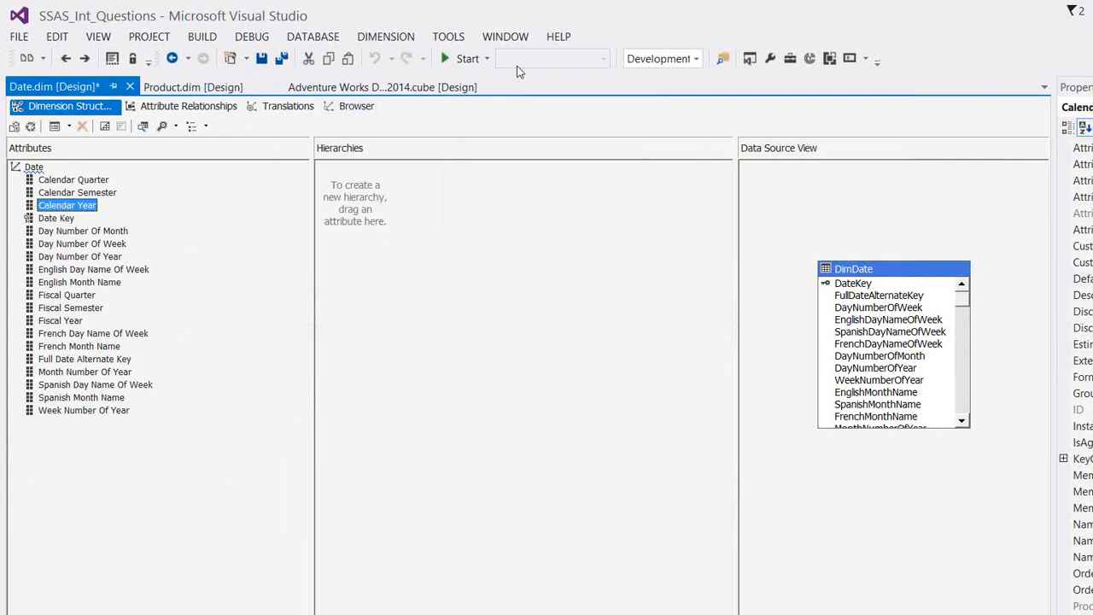
pyautogui.click(193, 87)
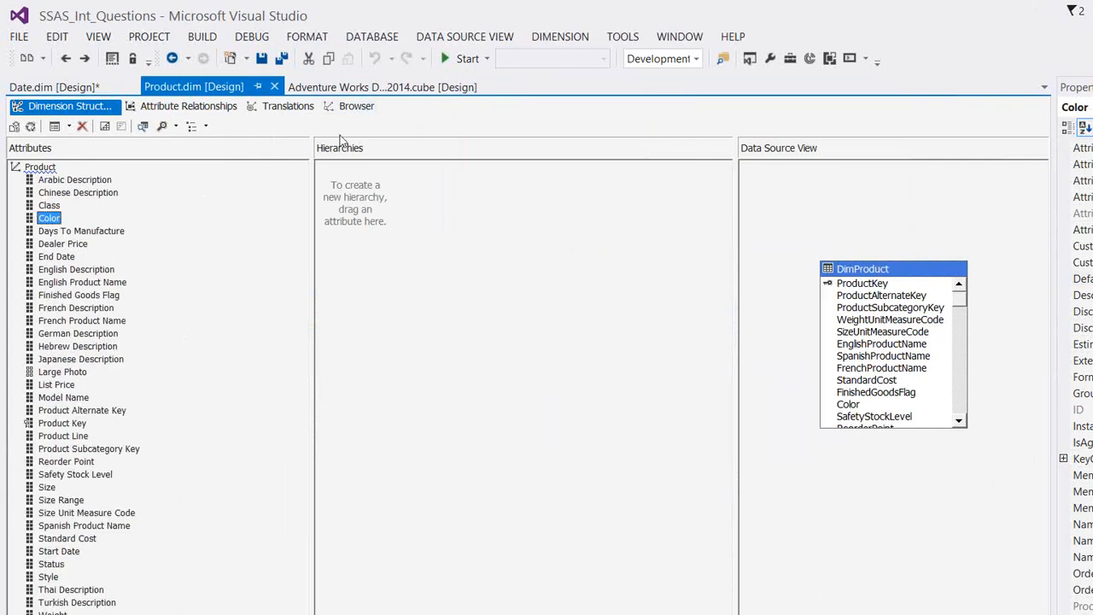
pyautogui.click(365, 86)
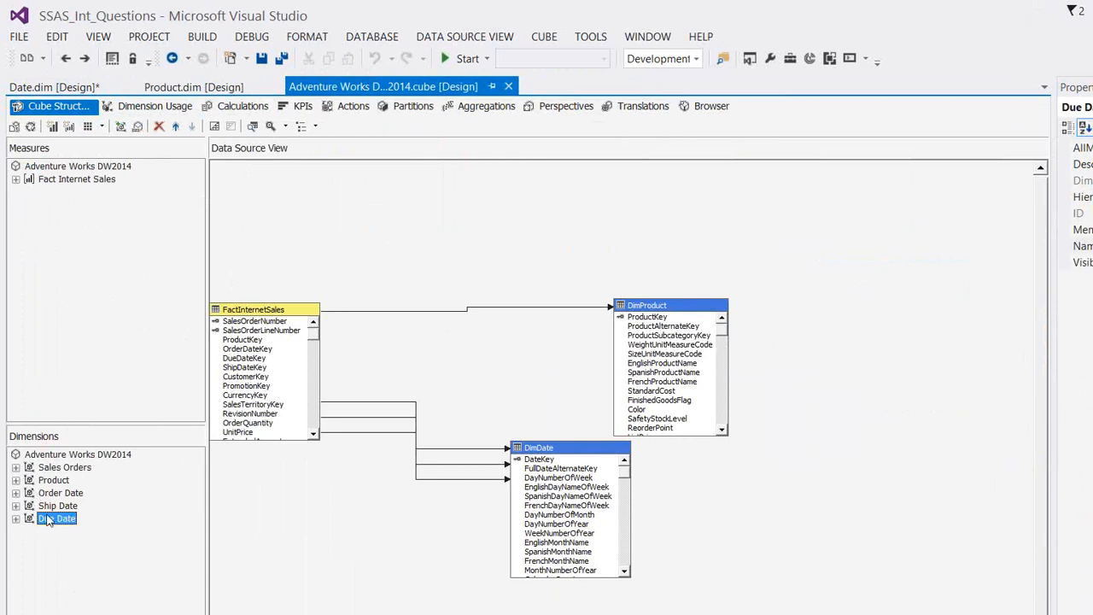
pyautogui.click(49, 493)
pyautogui.press('Down')
pyautogui.press('Down')
# - Try to build and deploy the project for processing the cube, and decline to continue
pyautogui.click(31, 127)
pyautogui.press('Return')
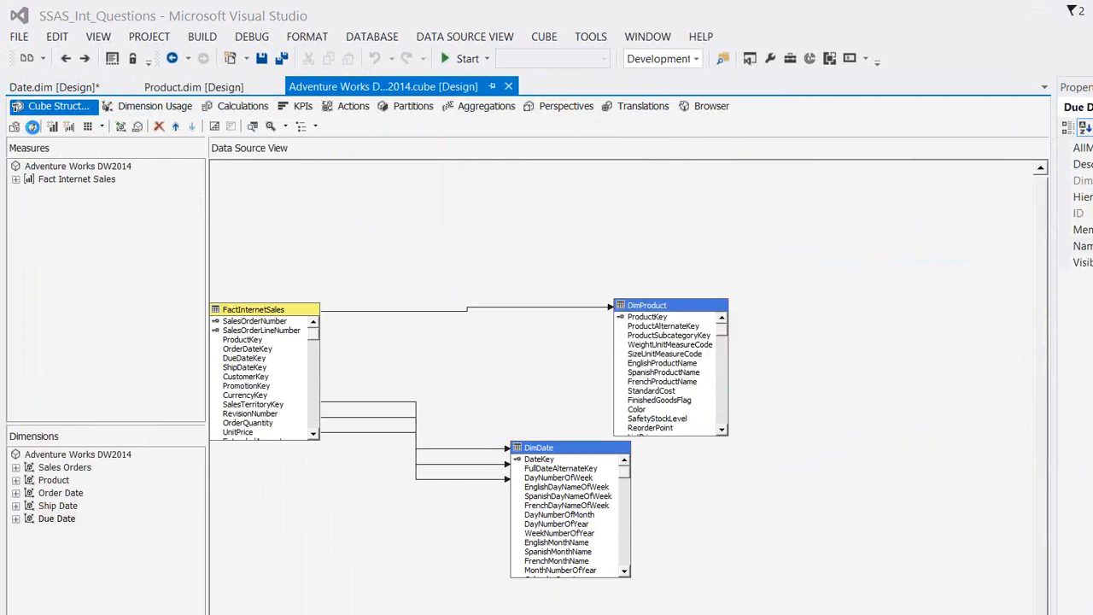
pyautogui.press('Return')
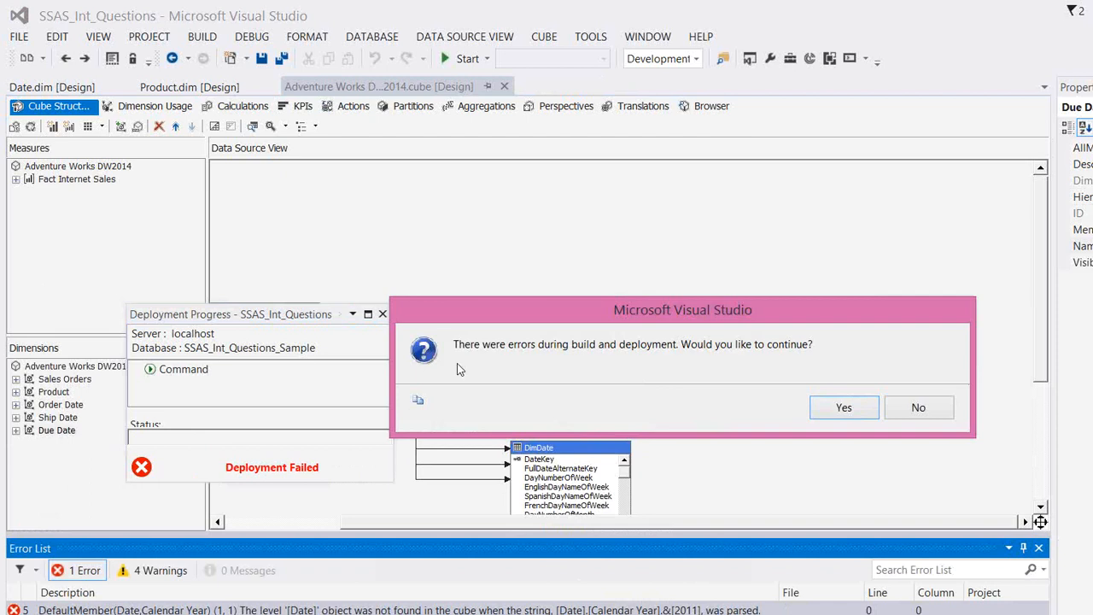
pyautogui.click(892, 412)
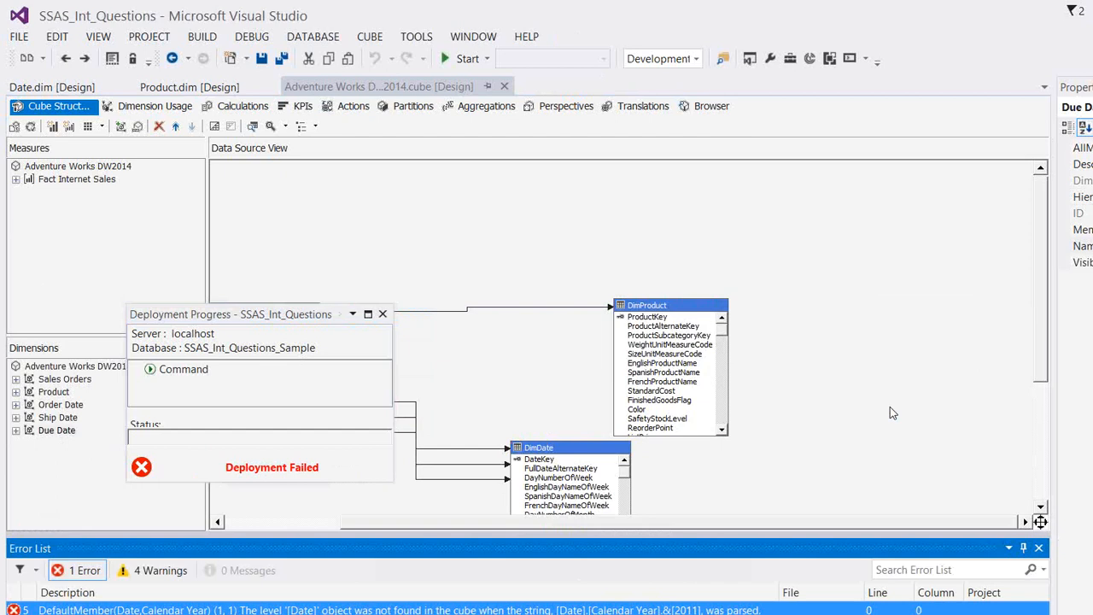
# - Reset the Date dimension's Calendar Year attribute to no custom default member, and close the deployment progress window in the cube design
pyautogui.click(40, 93)
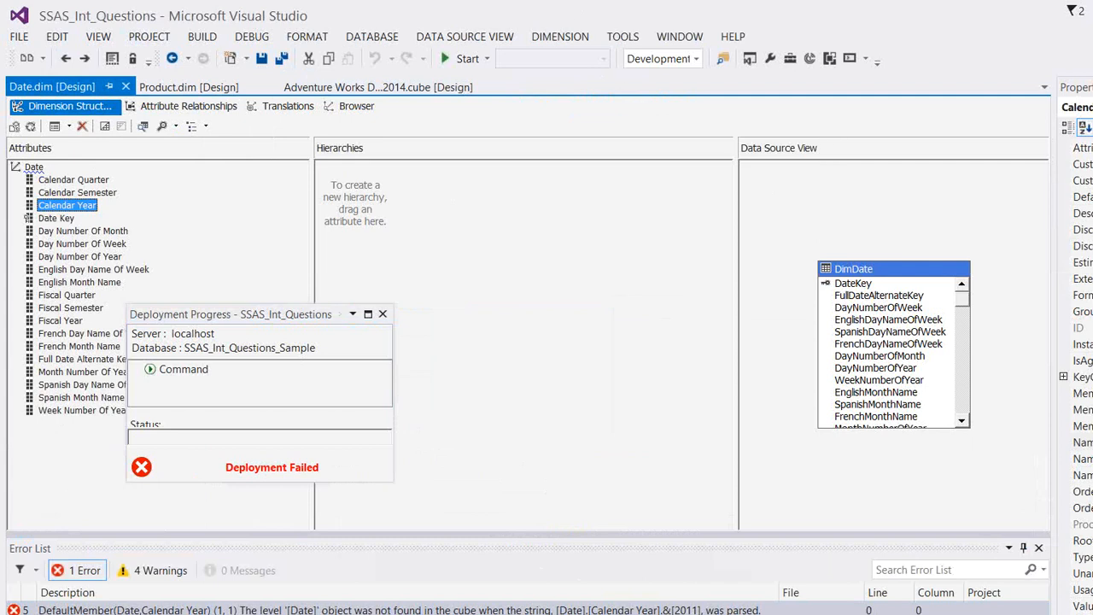
pyautogui.click(1083, 198)
pyautogui.click(1092, 197)
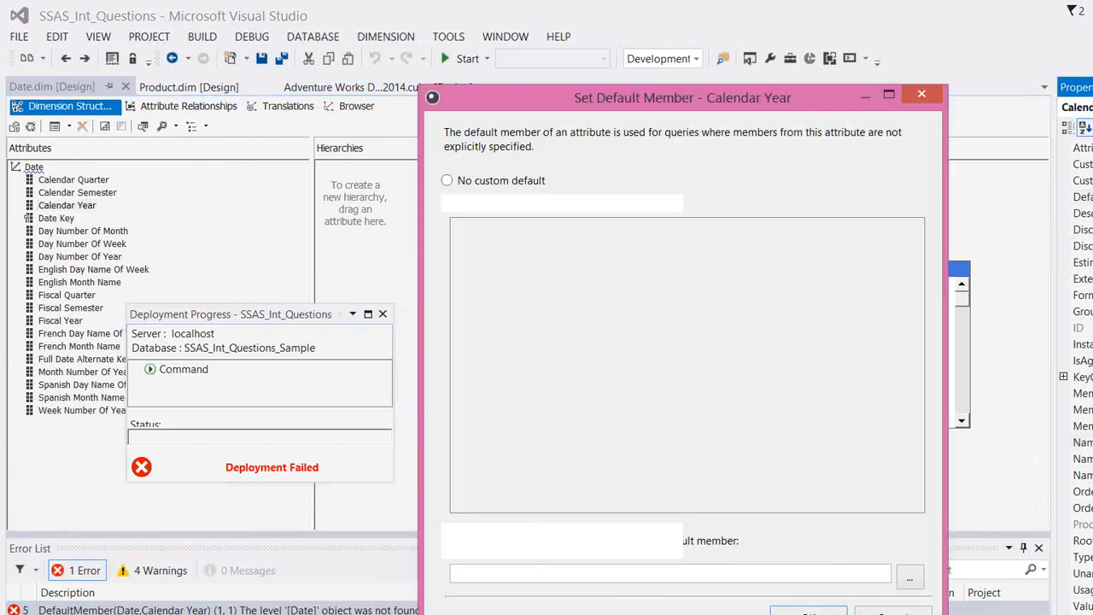
pyautogui.click(474, 190)
pyautogui.click(760, 614)
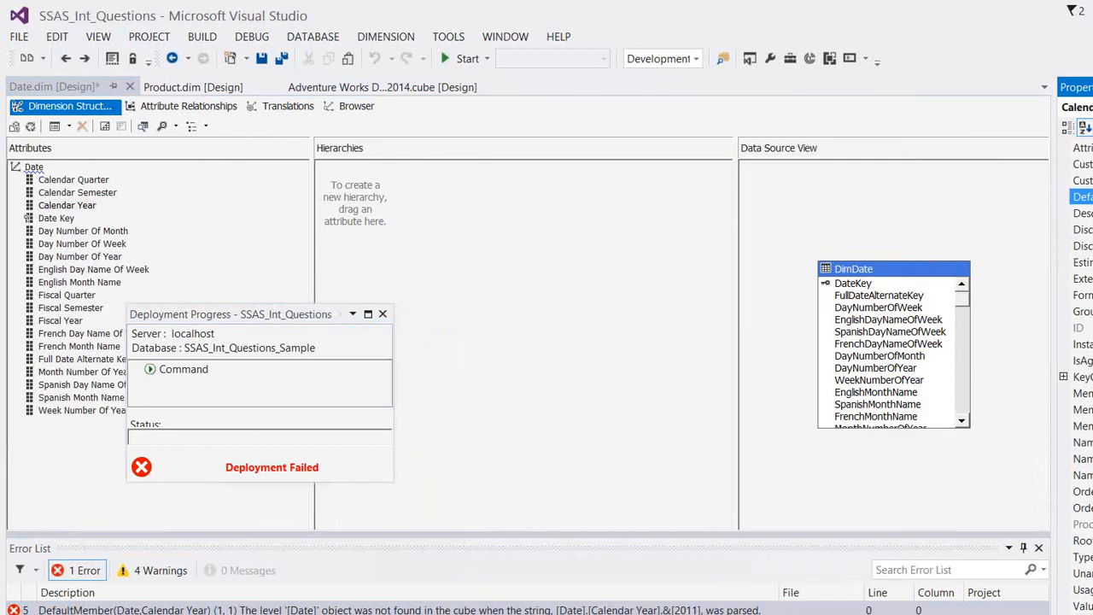
pyautogui.click(752, 611)
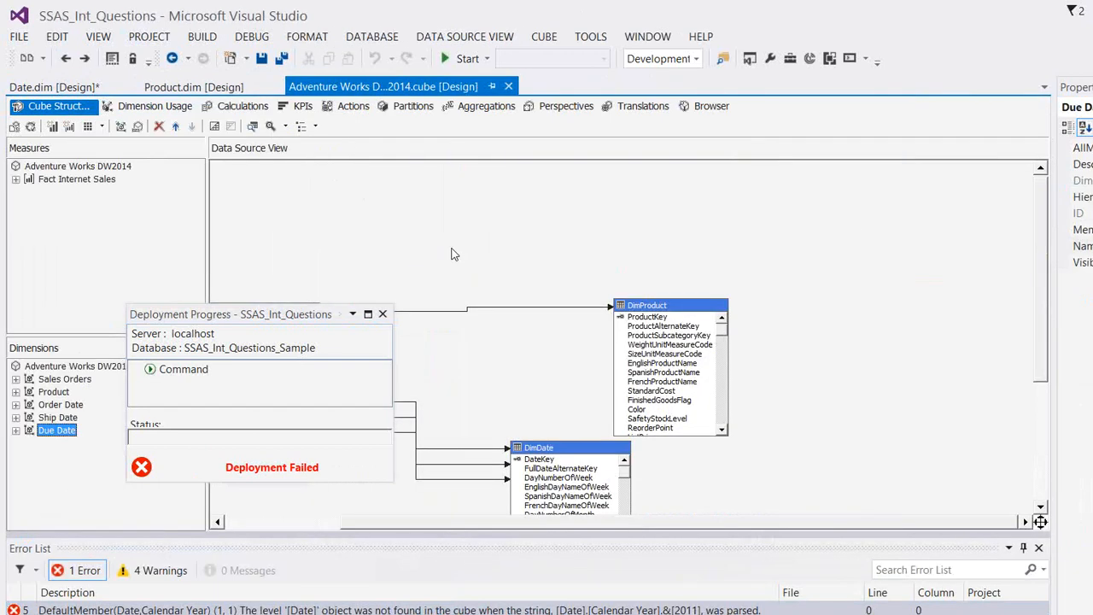
pyautogui.click(383, 313)
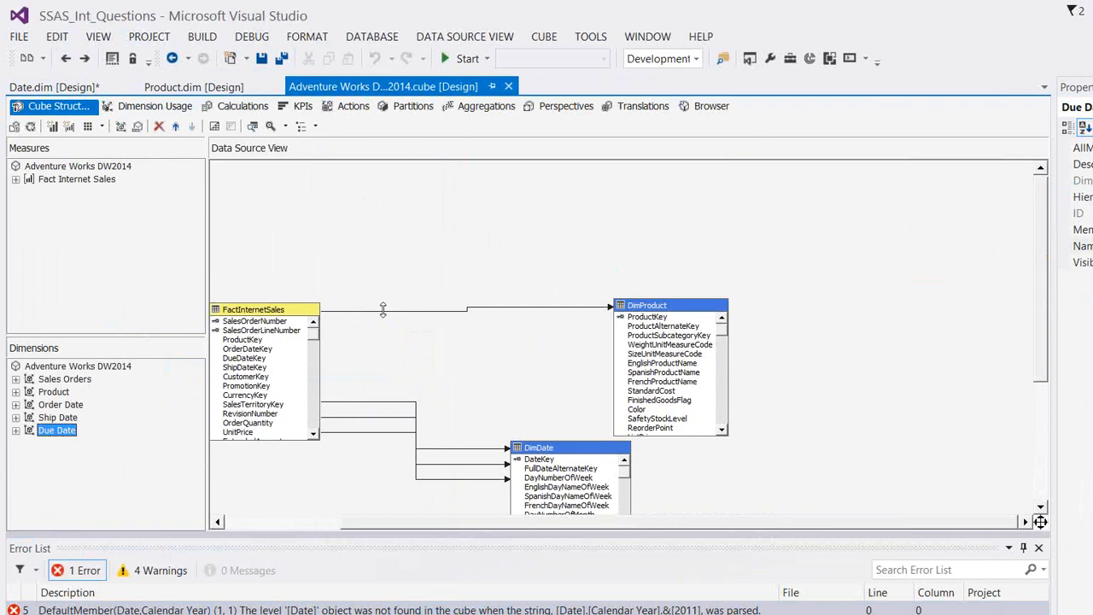
# - Open the cube's calculations and display them in script view
pyautogui.click(243, 109)
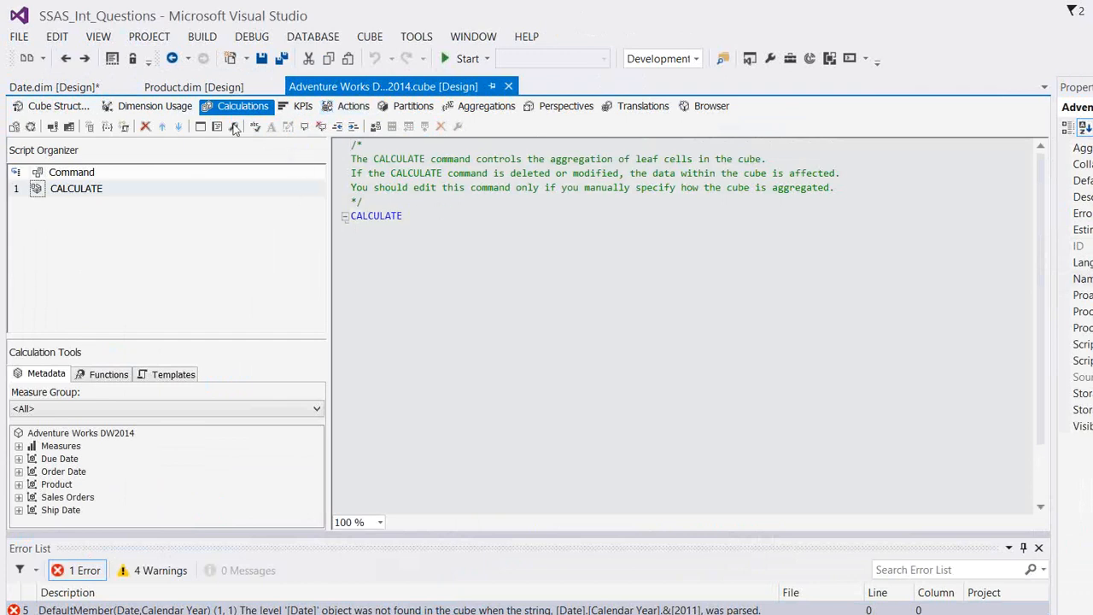
pyautogui.click(216, 127)
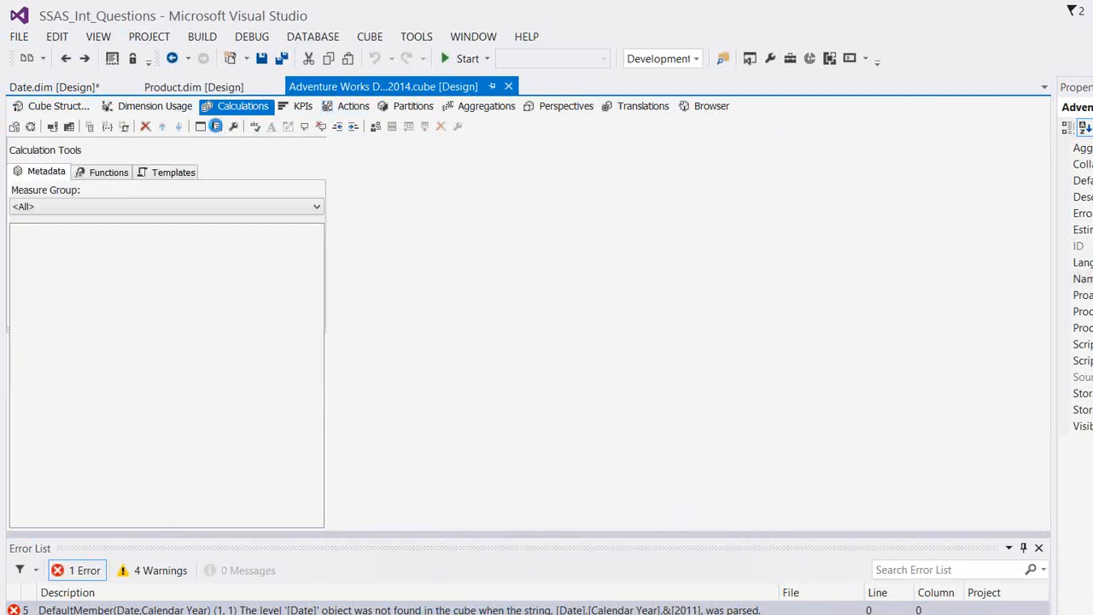
pyautogui.click(201, 127)
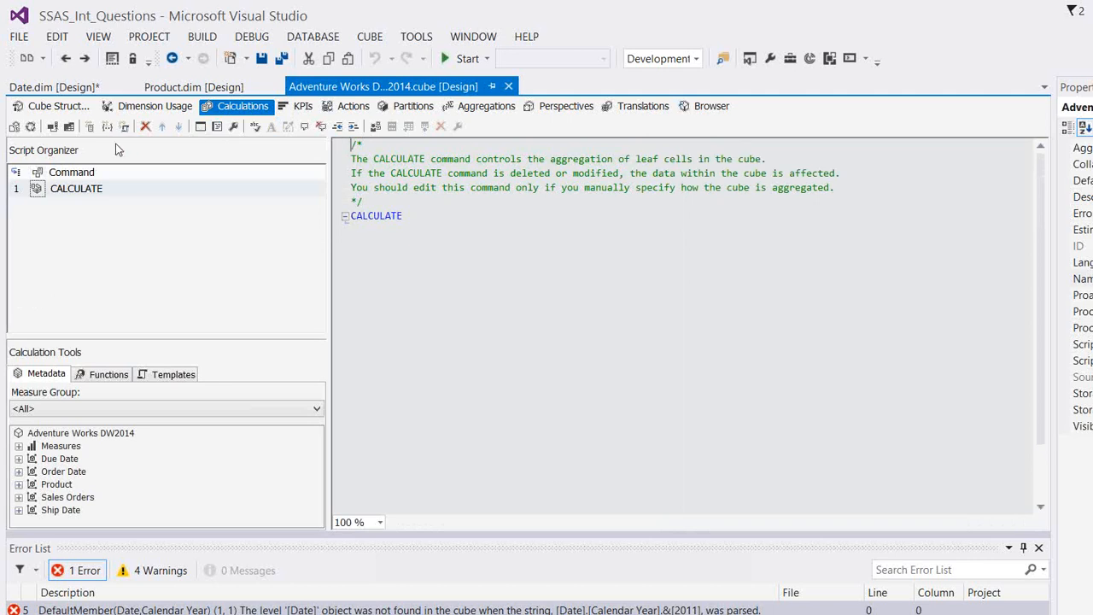
pyautogui.click(217, 128)
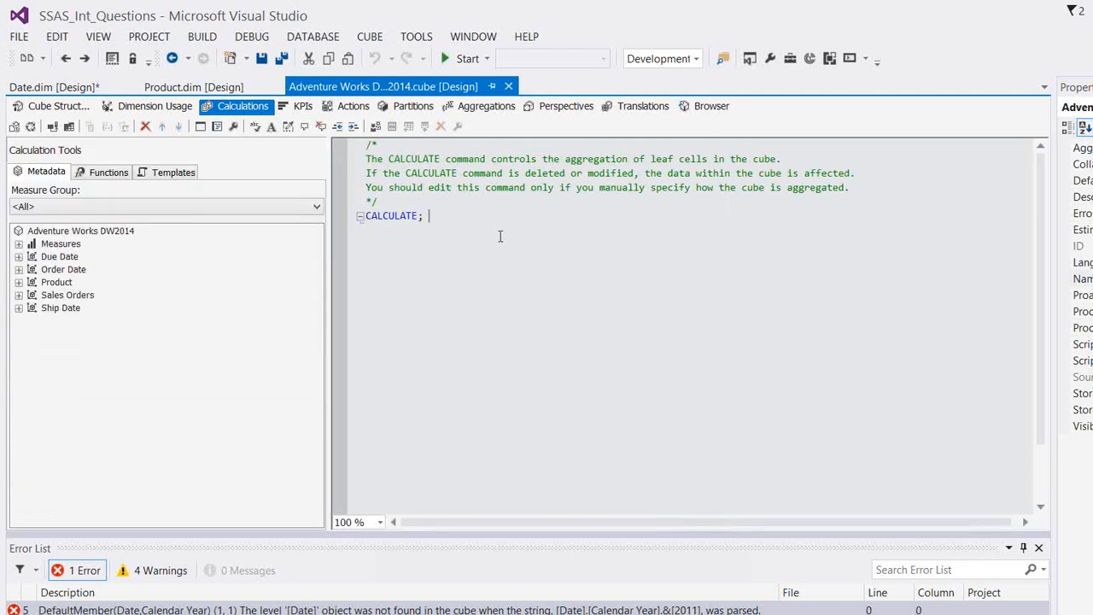
# - Begin a statement below CALCULATE in the cube script reading Alter cube [Adventure Works DW2014]
pyautogui.press('Return')
pyautogui.press('Return')
pyautogui.write('Alter c')
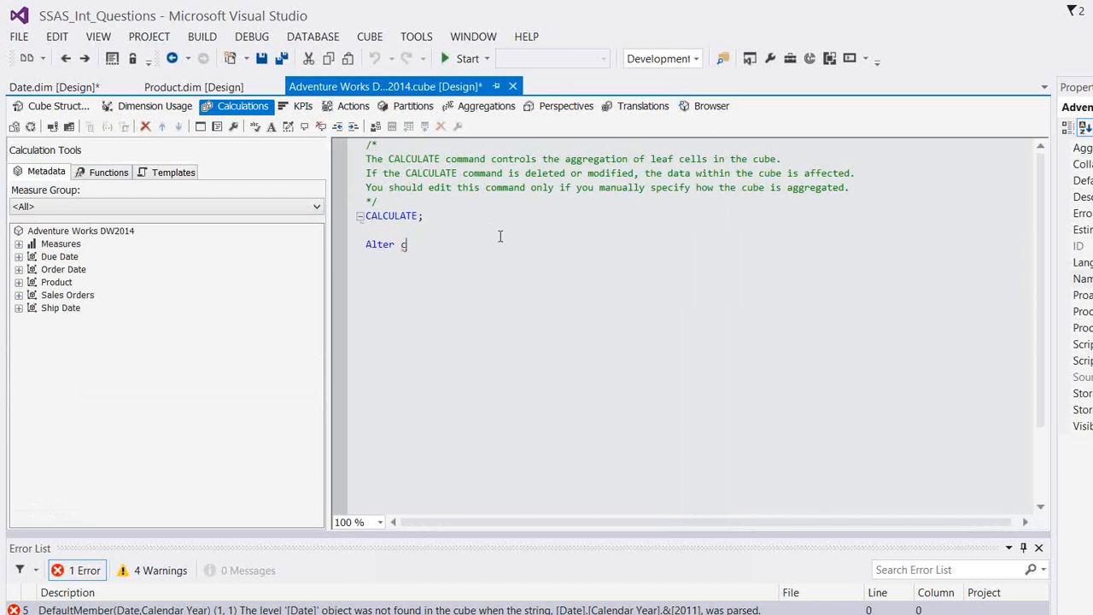
pyautogui.write('ube []')
pyautogui.moveTo(54, 232); pyautogui.dragTo(435, 244)
pyautogui.press('End')
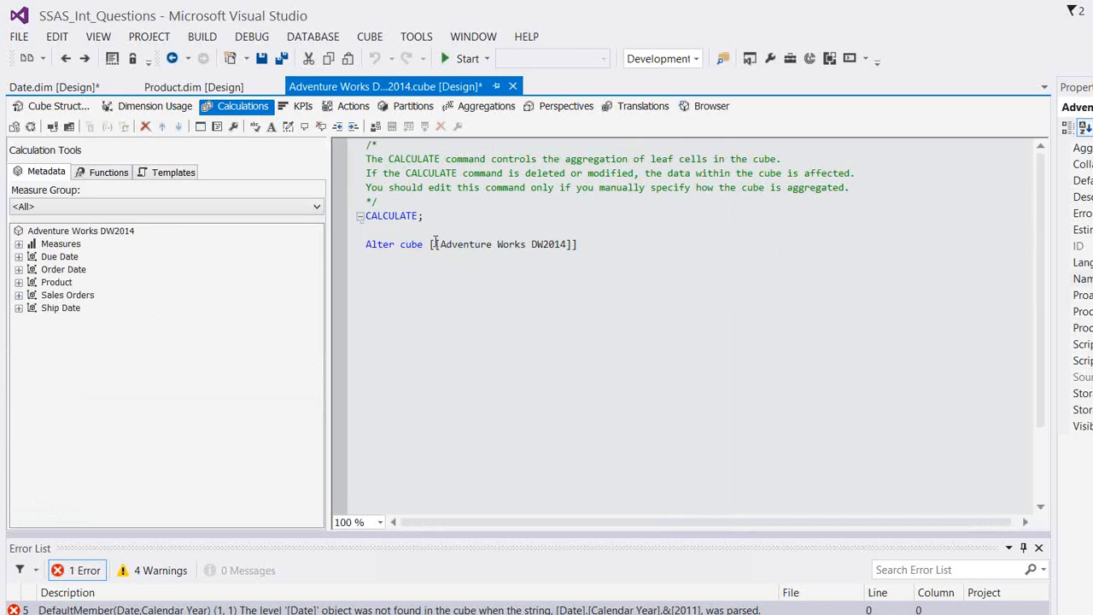
pyautogui.press('BackSpace')
pyautogui.press('Delete')
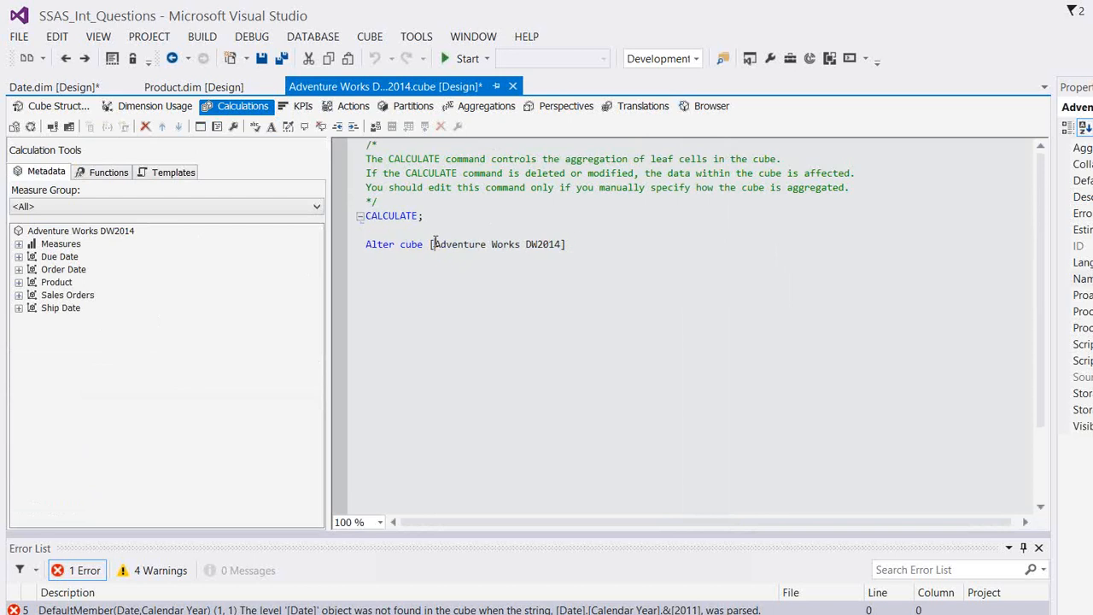
# - Add the clause UPDATE dimension [Due Date].[Calendar Quarter], on the line below the Alter cube statement
pyautogui.write(';')
pyautogui.press('Return')
pyautogui.click(613, 249)
pyautogui.press('BackSpace')
pyautogui.press('Return')
pyautogui.write('UPDATE dimension')
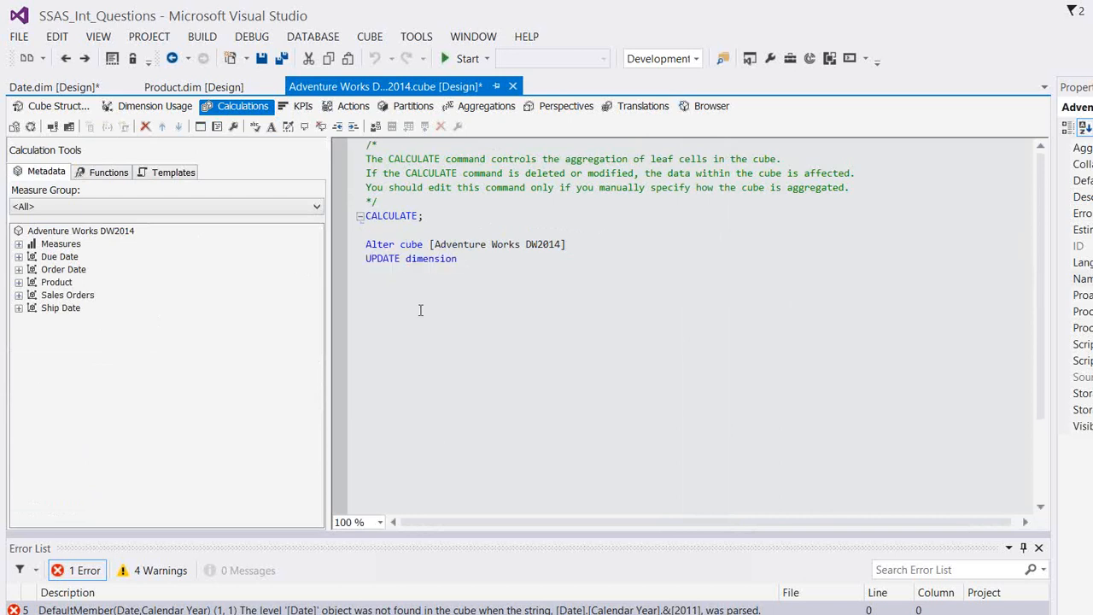
pyautogui.click(18, 256)
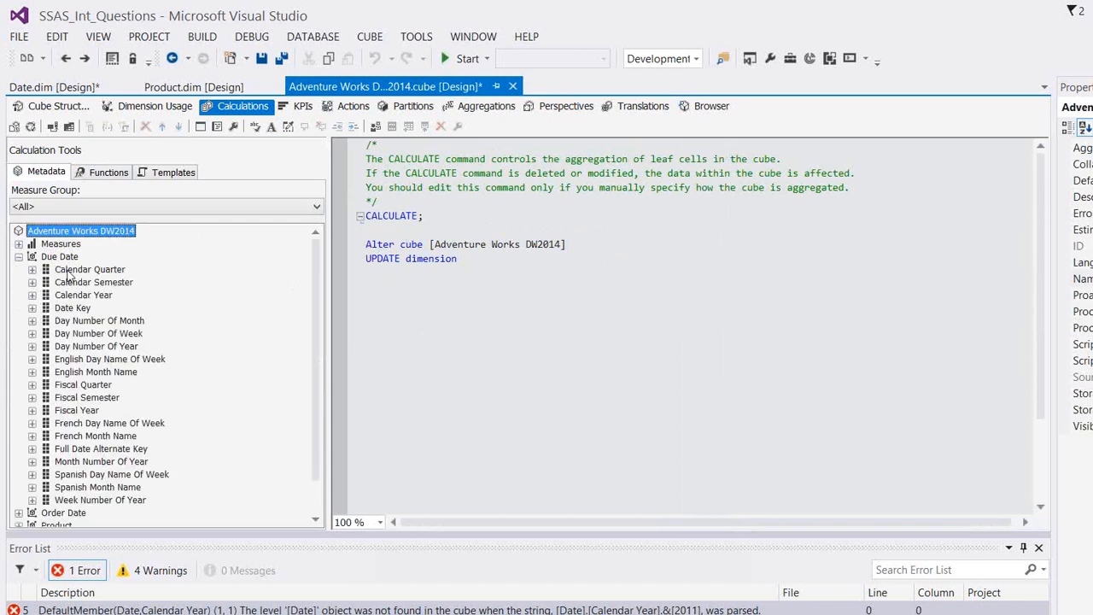
pyautogui.moveTo(71, 274); pyautogui.dragTo(537, 267)
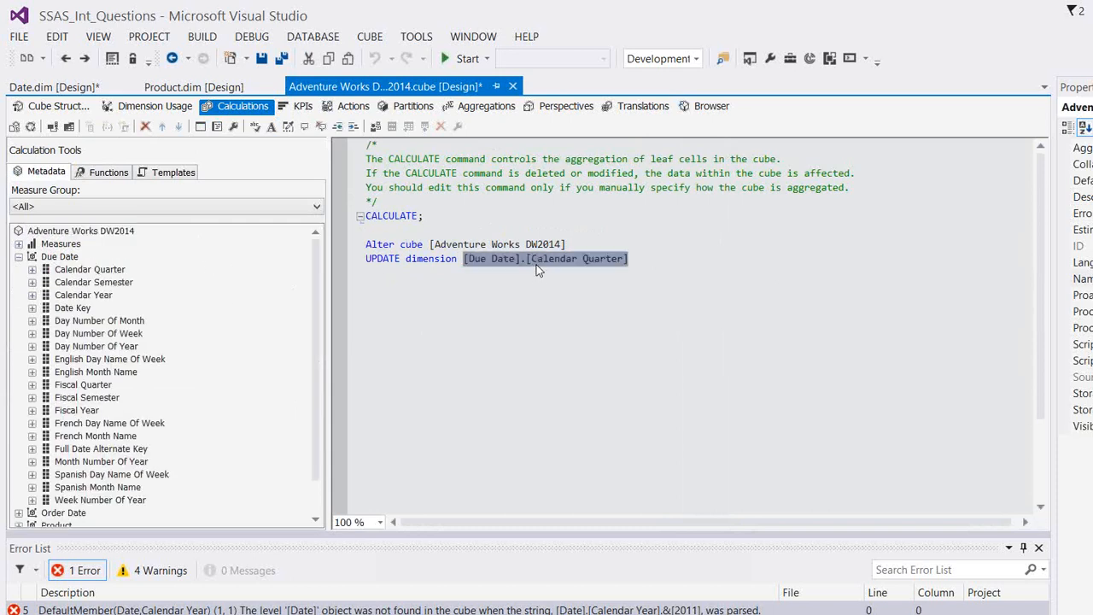
pyautogui.press('End')
pyautogui.write(',')
pyautogui.press('Return')
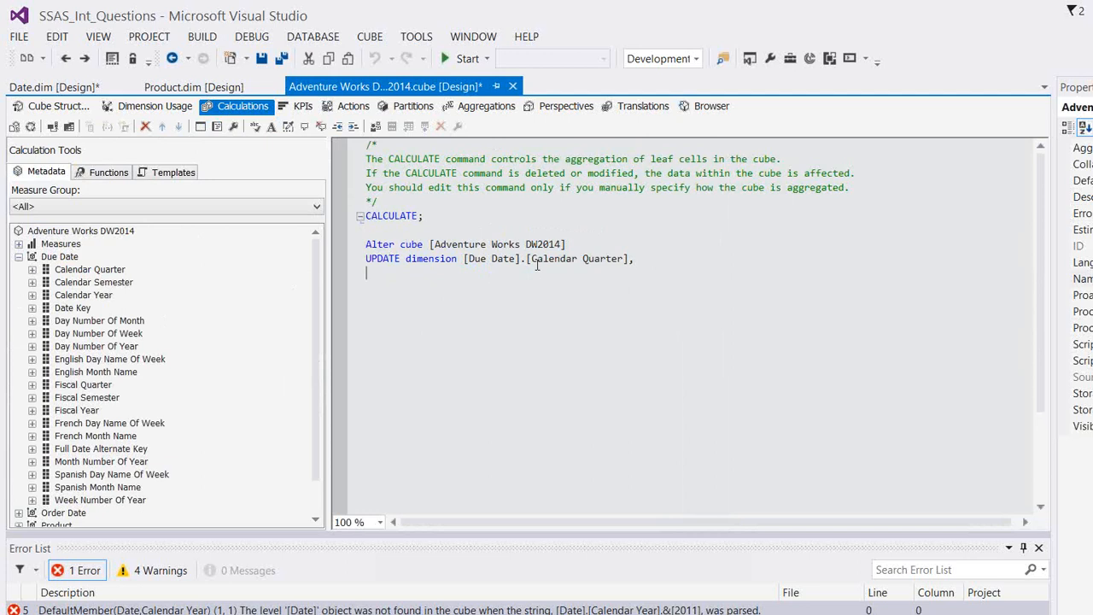
# - Complete the statement with DEFAULT_MEMBER = [Due Date].[Calendar Year].&[2011], taking the 2011 member from the cube metadata
pyautogui.write('DEFAULT ')
pyautogui.write('MEMBER=')
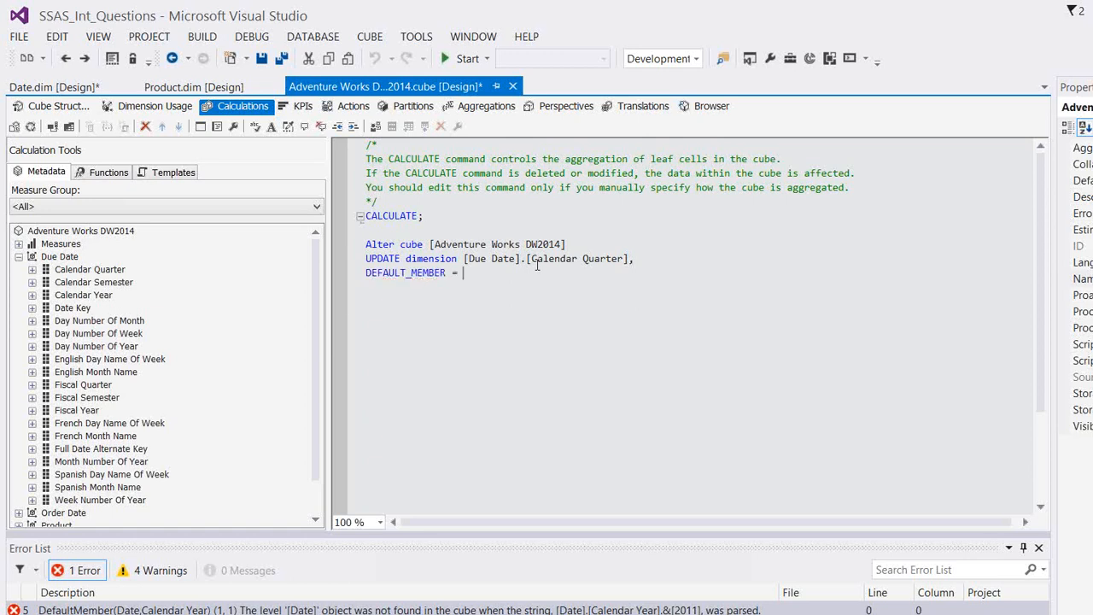
pyautogui.click(32, 295)
pyautogui.click(45, 321)
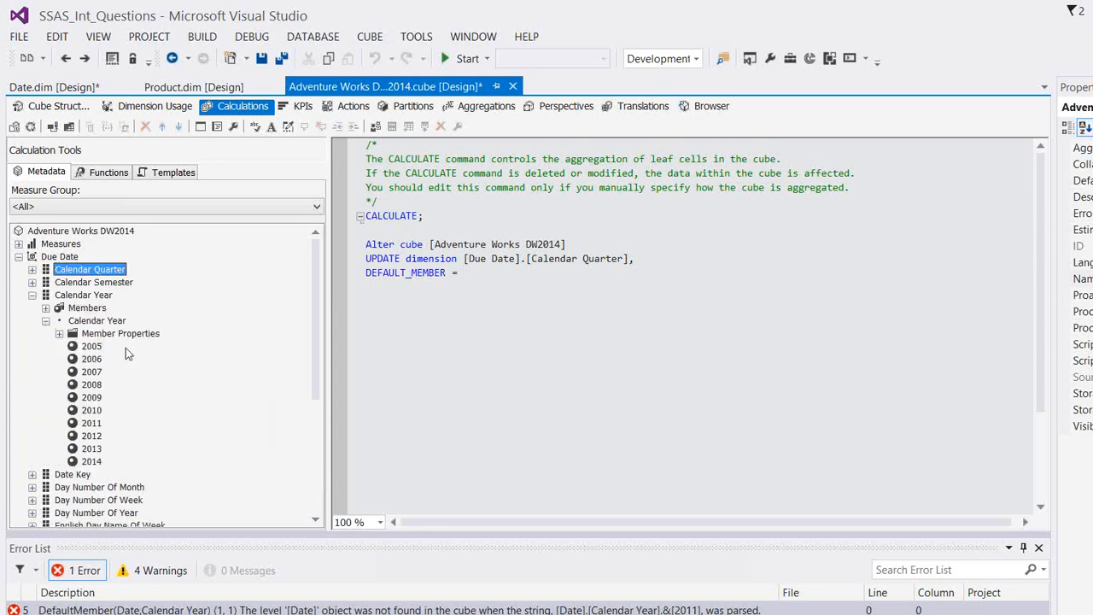
pyautogui.moveTo(91, 423); pyautogui.dragTo(508, 294)
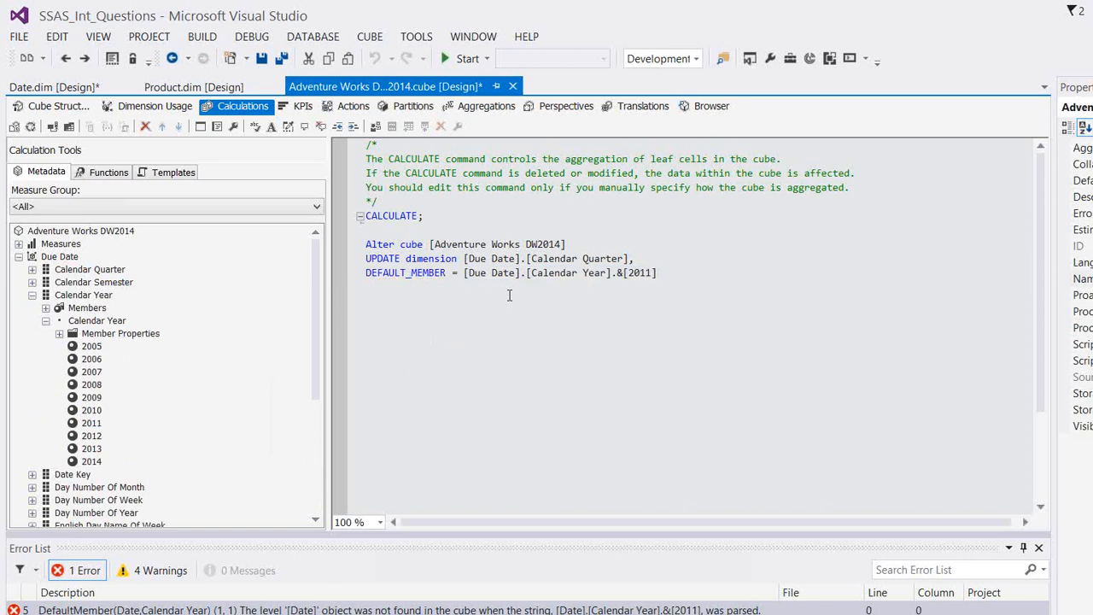
pyautogui.hotkey('shift', 'Down')
pyautogui.hotkey('shift', 'Down')
pyautogui.hotkey('shift', 'Down')
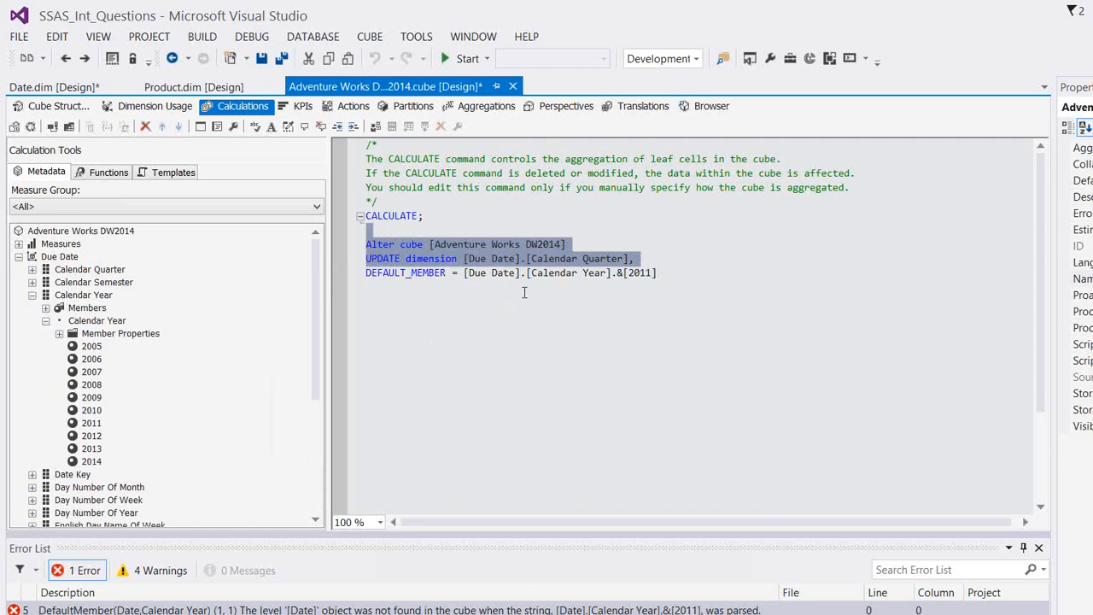
pyautogui.click(542, 350)
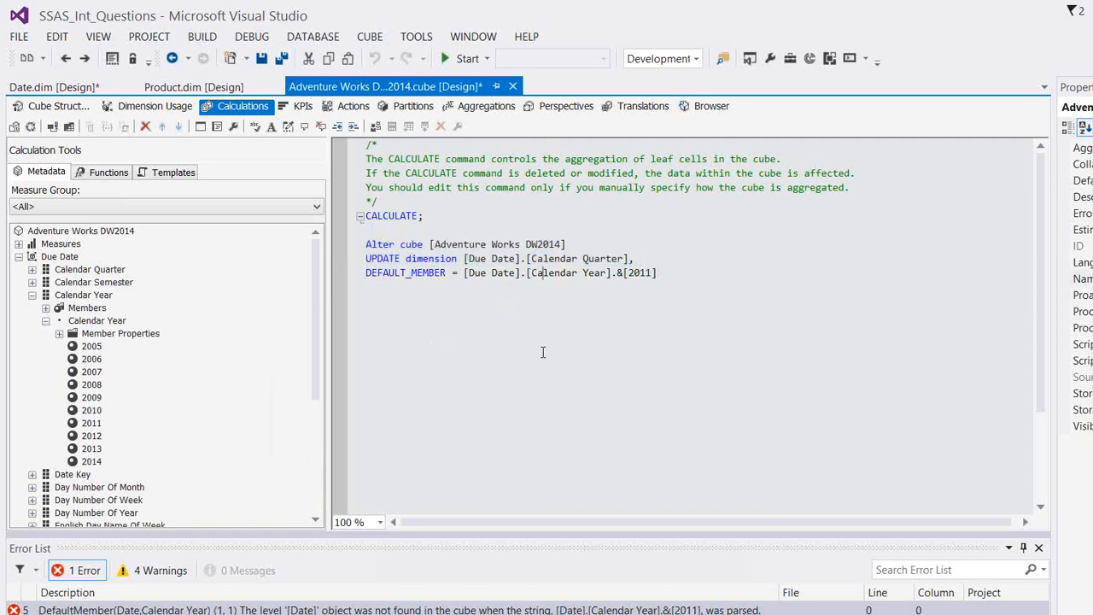
# - Try to save, deploy and process the cube from its browser view
pyautogui.click(709, 106)
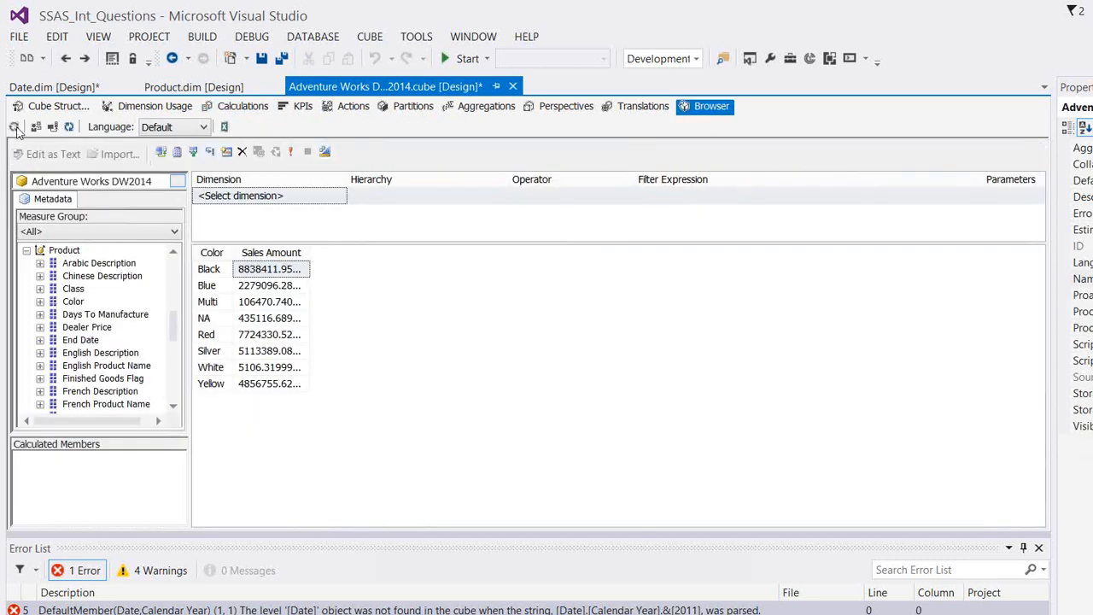
pyautogui.click(15, 127)
pyautogui.press('Return')
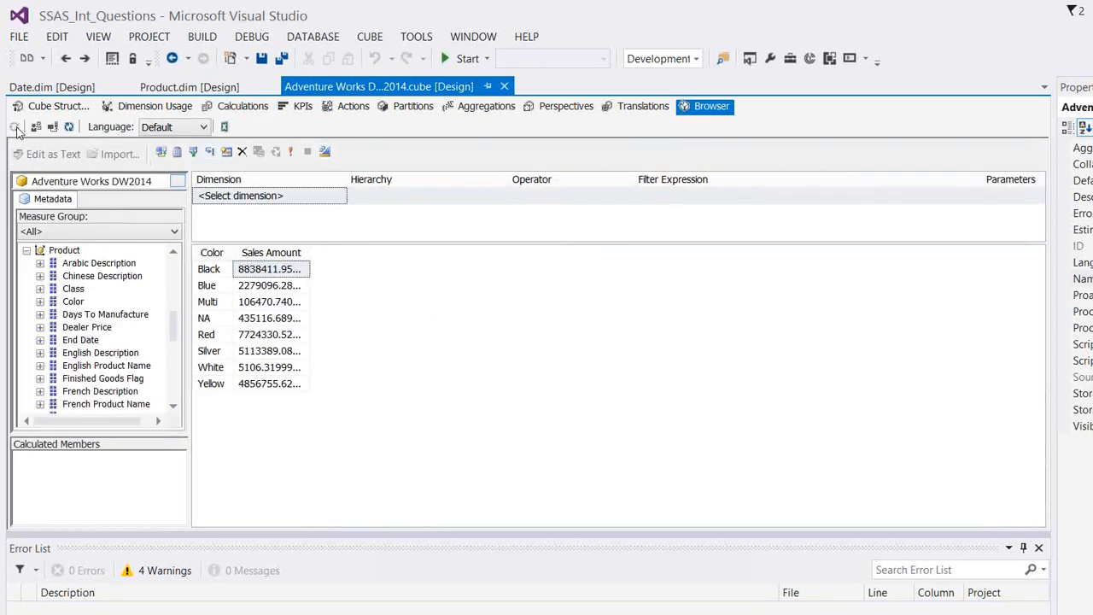
pyautogui.press('Return')
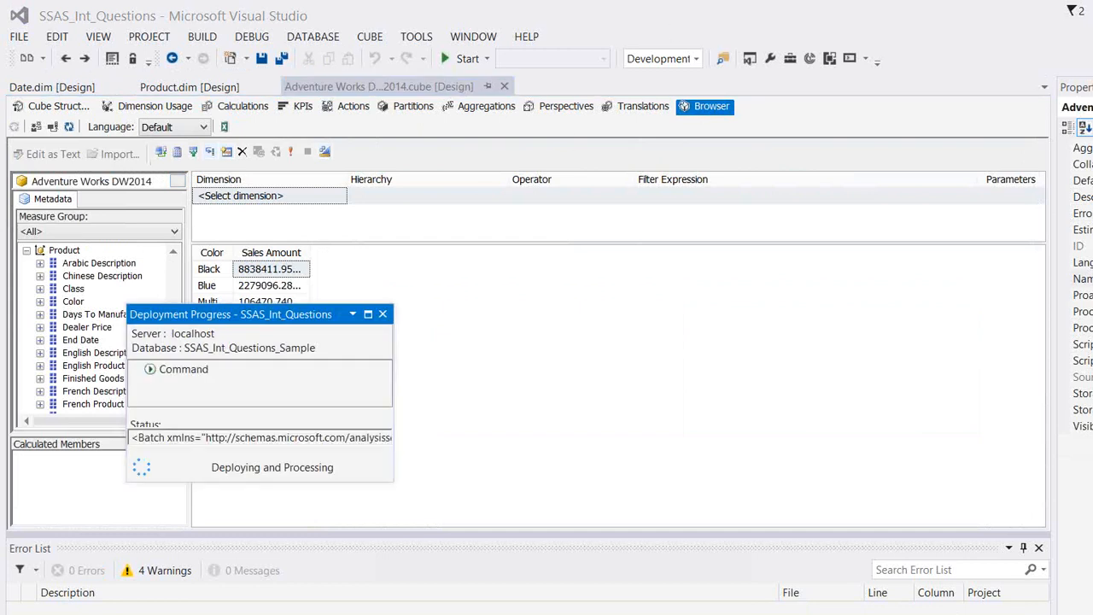
pyautogui.press('Return')
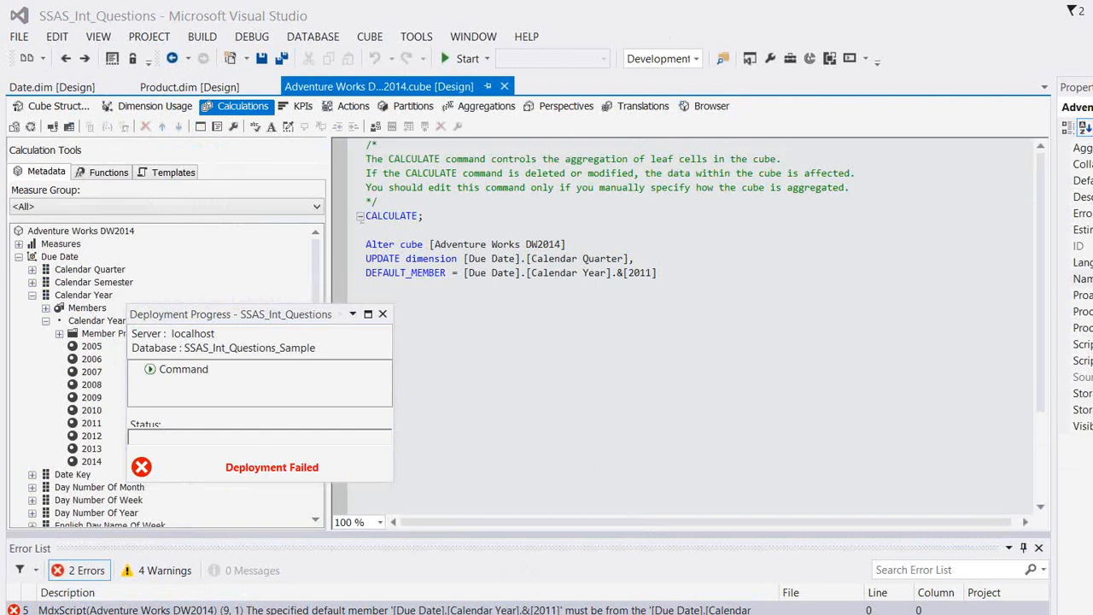
# - Correct the UPDATE dimension clause to reference [Due Date].[Calendar Year] instead of Calendar Quarter
pyautogui.doubleClick(626, 259)
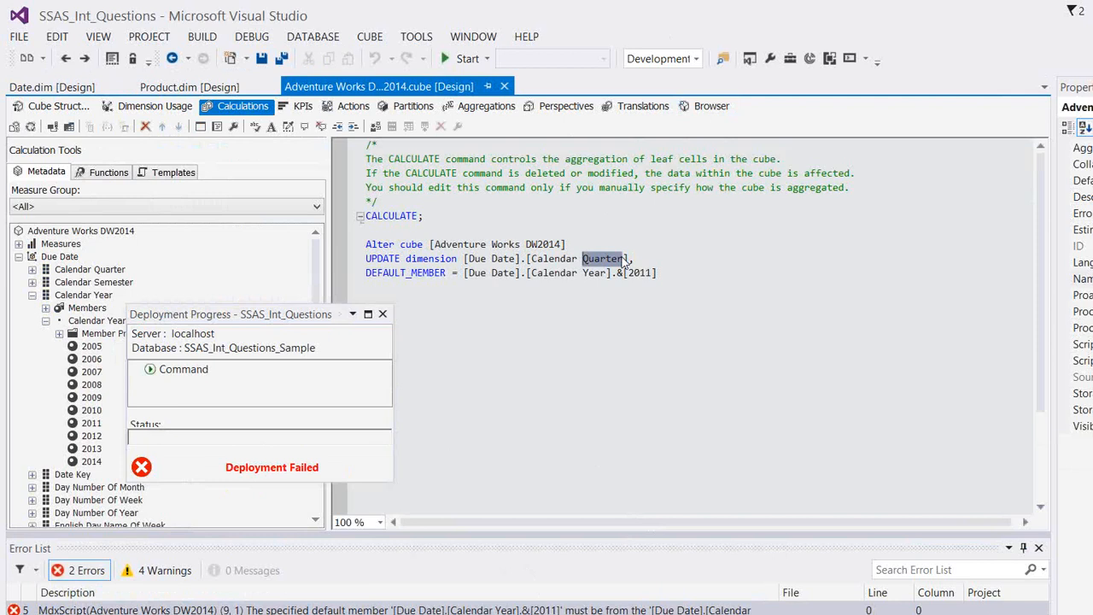
pyautogui.hotkey('ctrl', 'shift', 'Left')
pyautogui.hotkey('ctrl', 'shift', 'Right')
pyautogui.press('BackSpace')
pyautogui.write('Year')
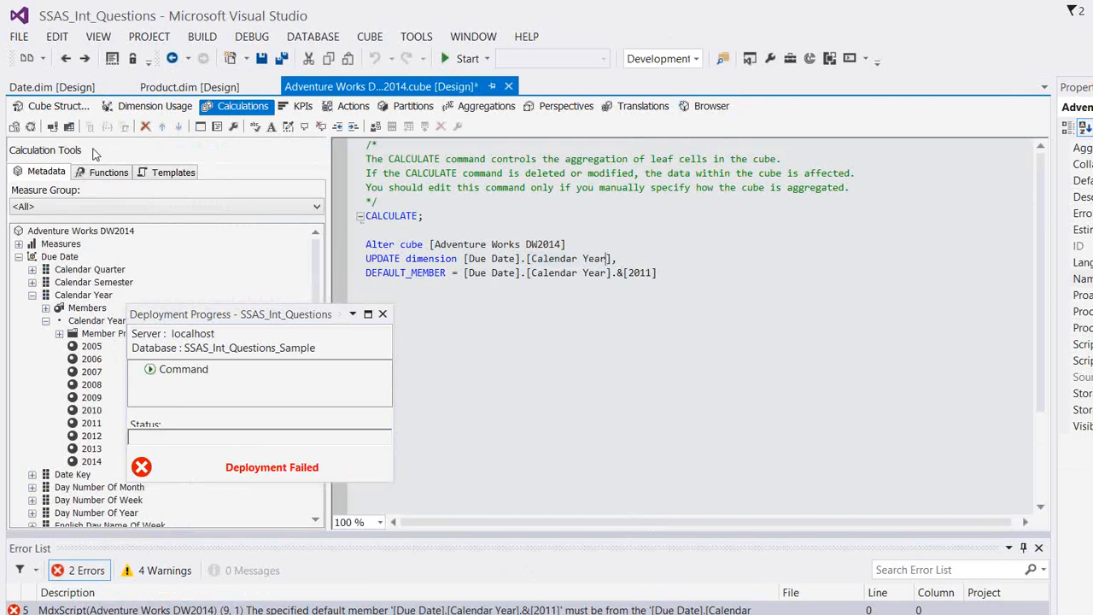
# - Deploy the project, process the Adventure Works DW2014 cube, and close the processing windows
pyautogui.click(32, 128)
pyautogui.press('Return')
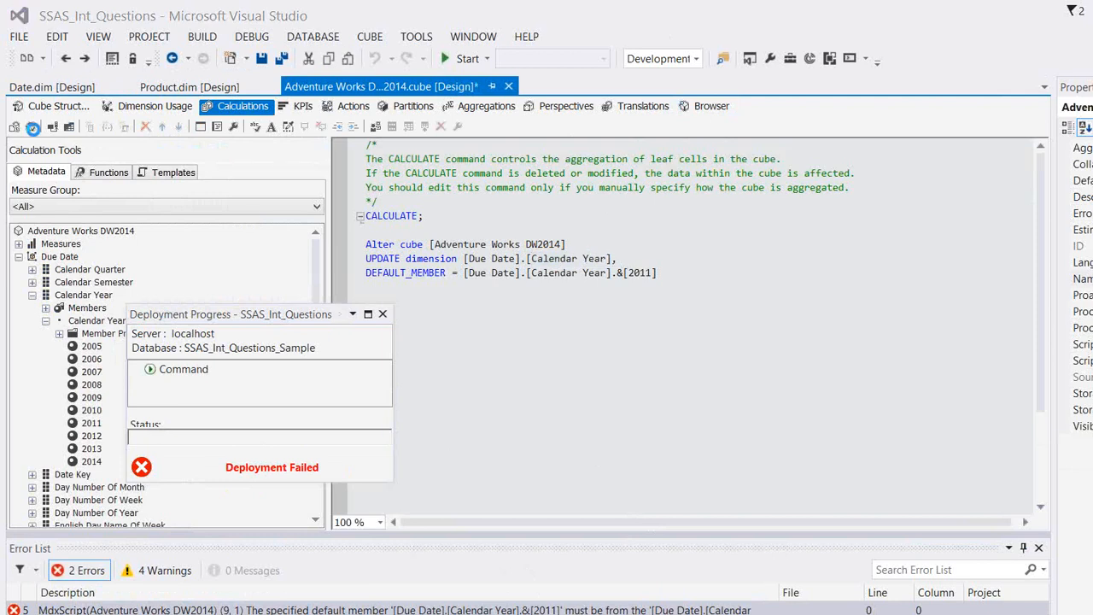
pyautogui.press('Return')
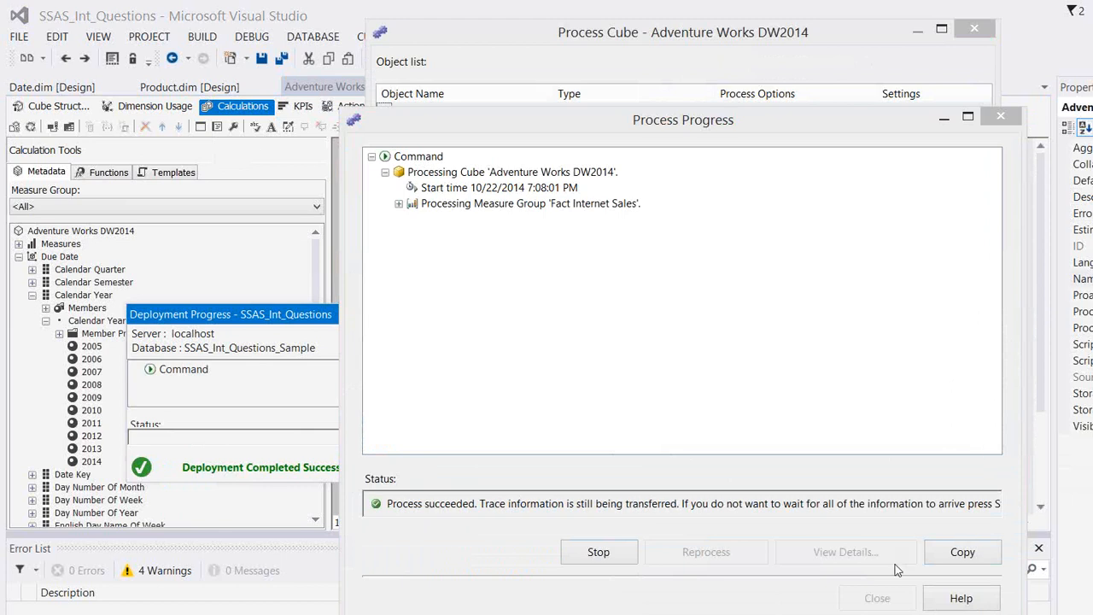
pyautogui.click(877, 598)
pyautogui.click(878, 614)
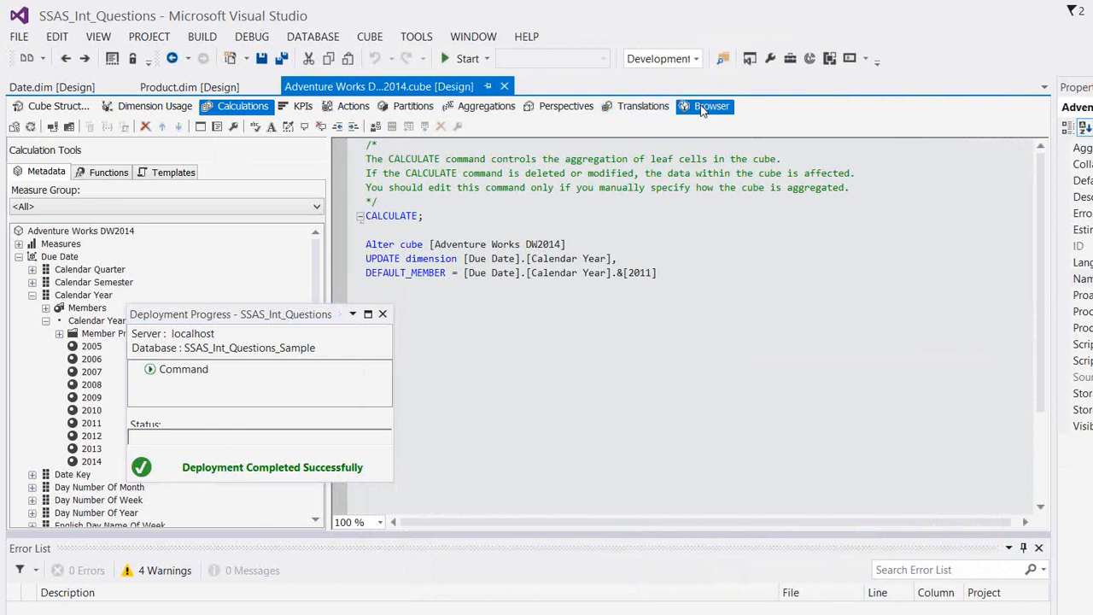
# - Reconnect the cube browser and add the Sales Amount measure to the query
pyautogui.click(708, 106)
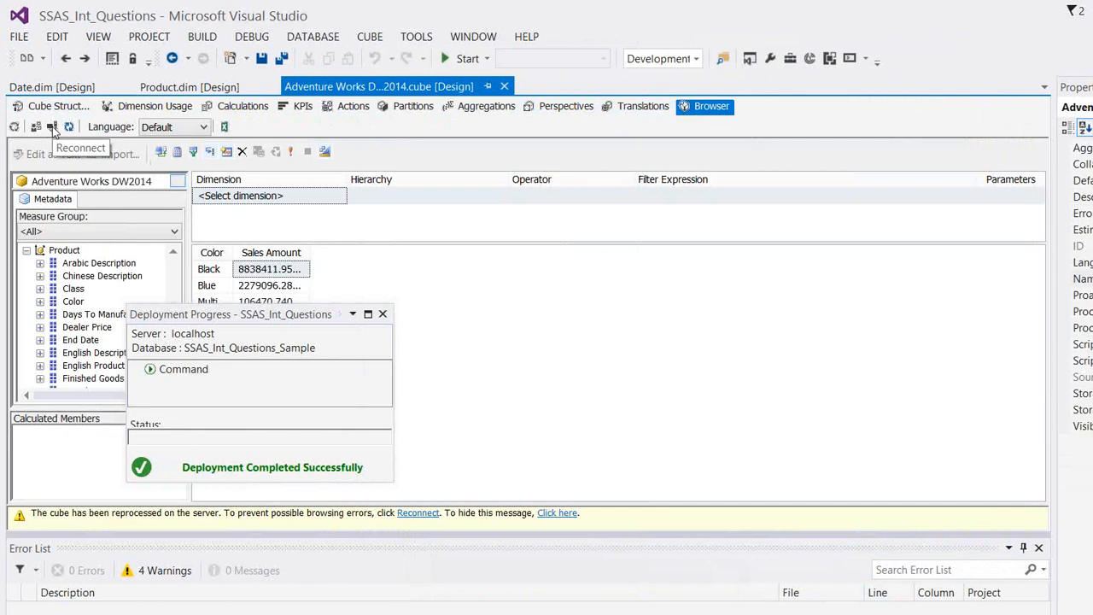
pyautogui.click(52, 127)
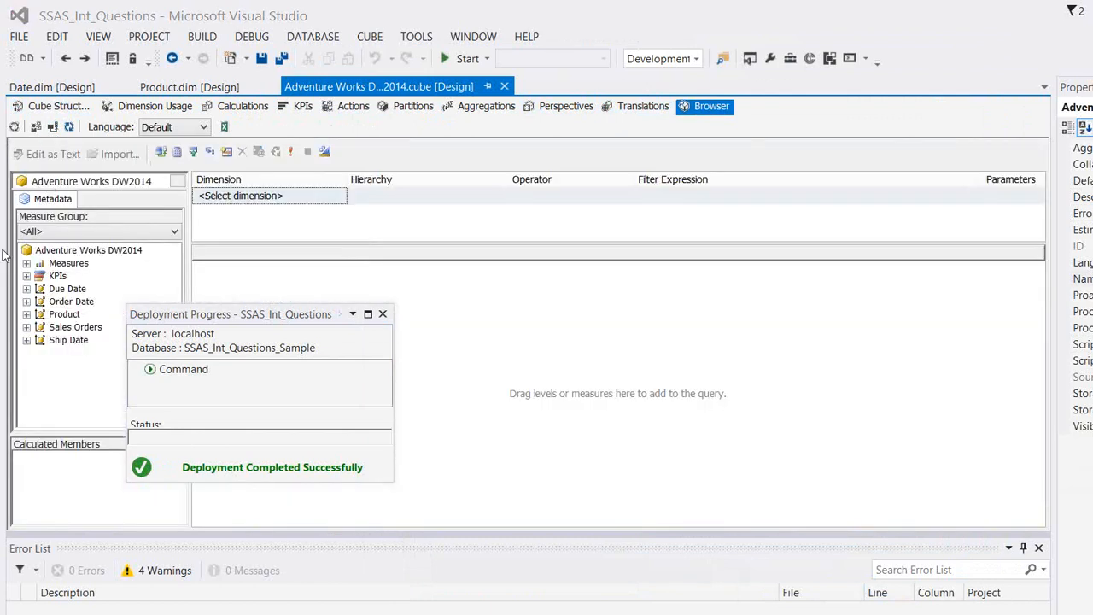
pyautogui.click(26, 263)
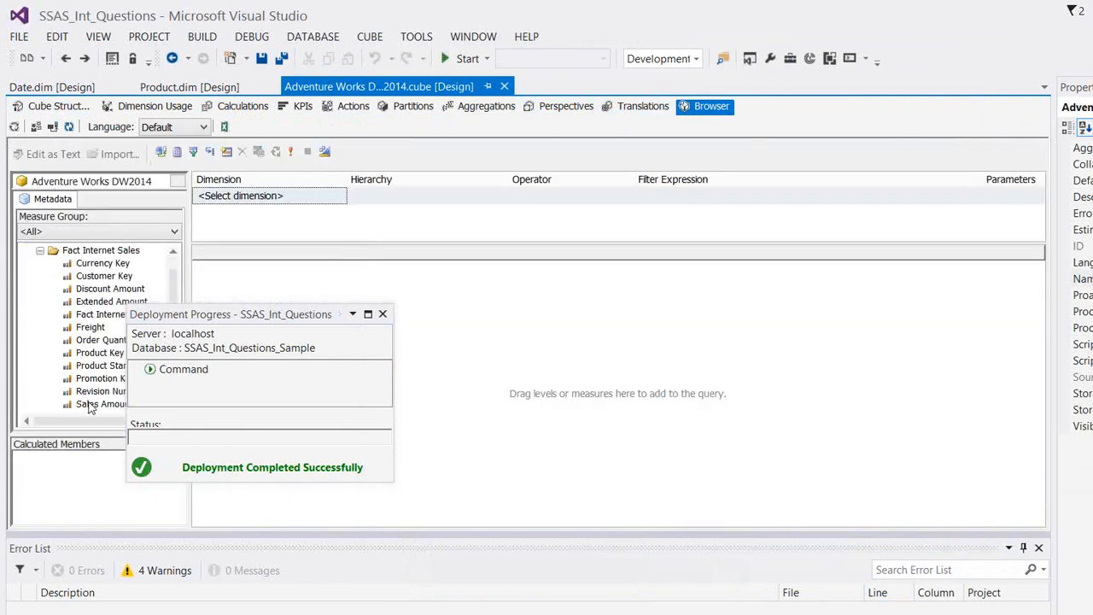
pyautogui.moveTo(89, 403); pyautogui.dragTo(223, 291)
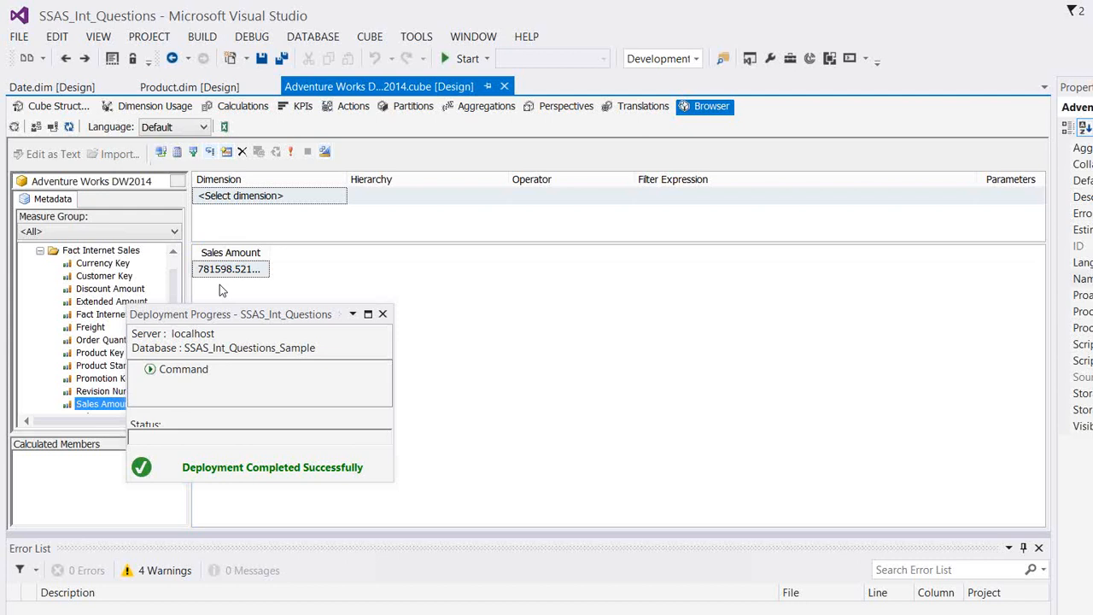
# - Break down Sales Amount by the Due Date dimension's Calendar Year and select the 2011 amount
pyautogui.click(41, 251)
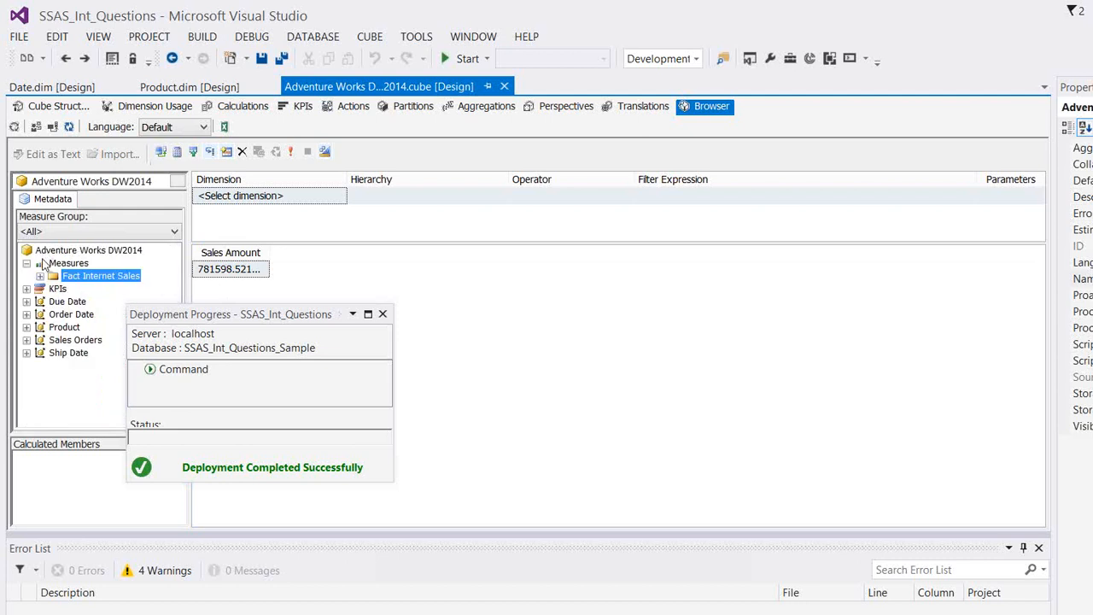
pyautogui.click(28, 302)
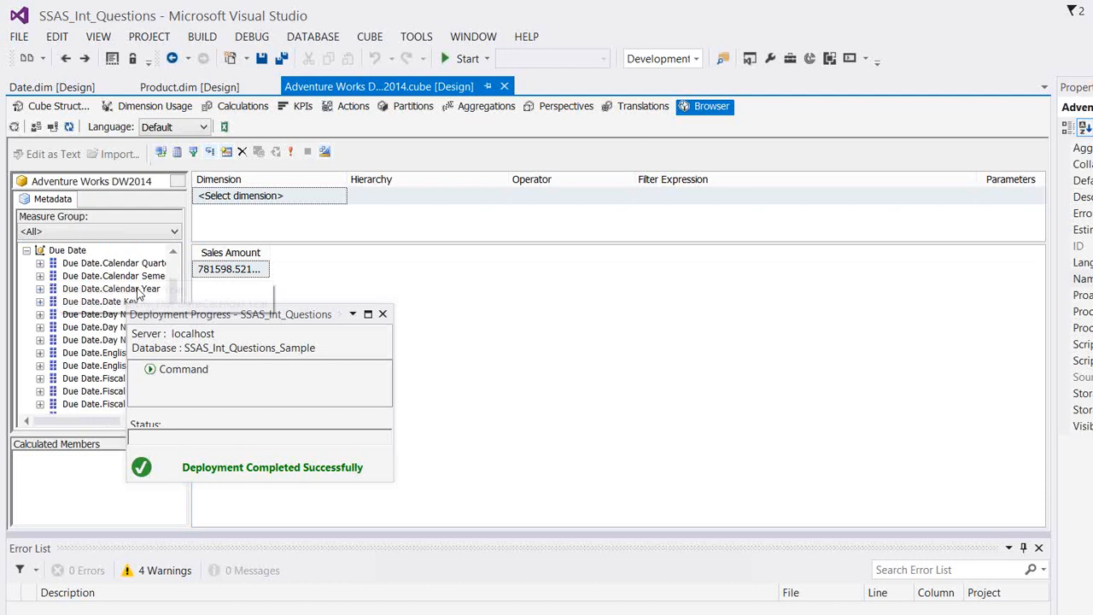
pyautogui.moveTo(137, 293); pyautogui.dragTo(214, 279)
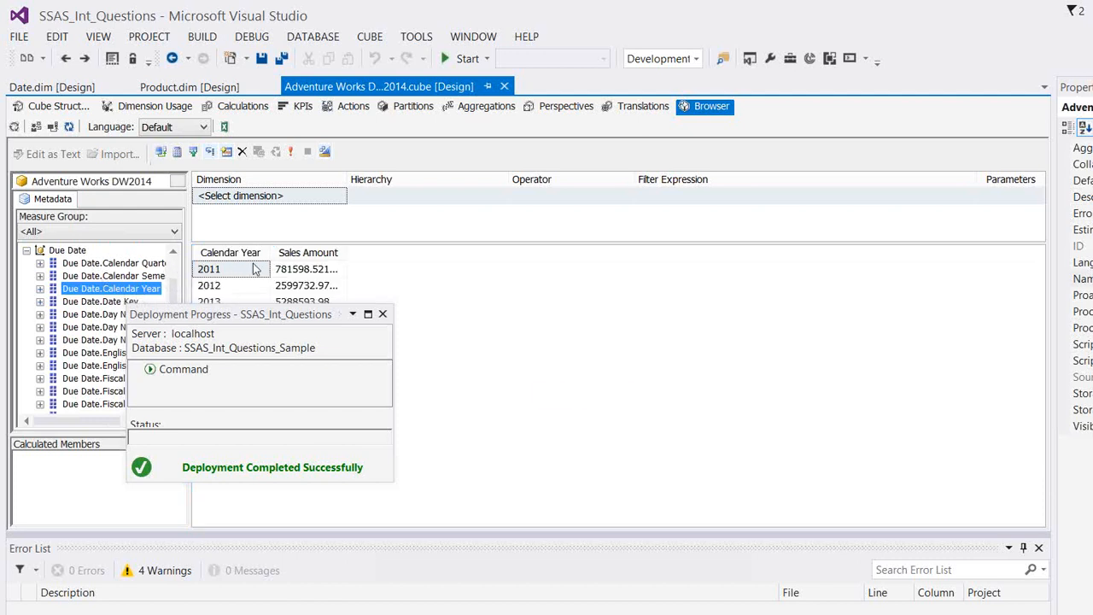
pyautogui.click(327, 270)
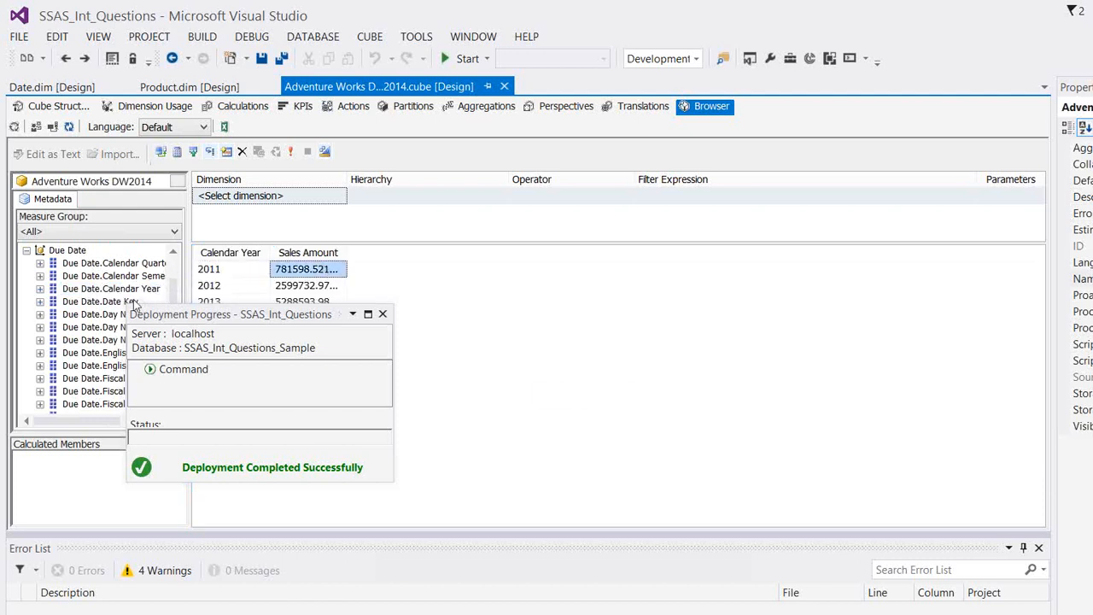
# - Add the Product dimension's Color attribute to the query between Calendar Year and Sales Amount
pyautogui.click(27, 250)
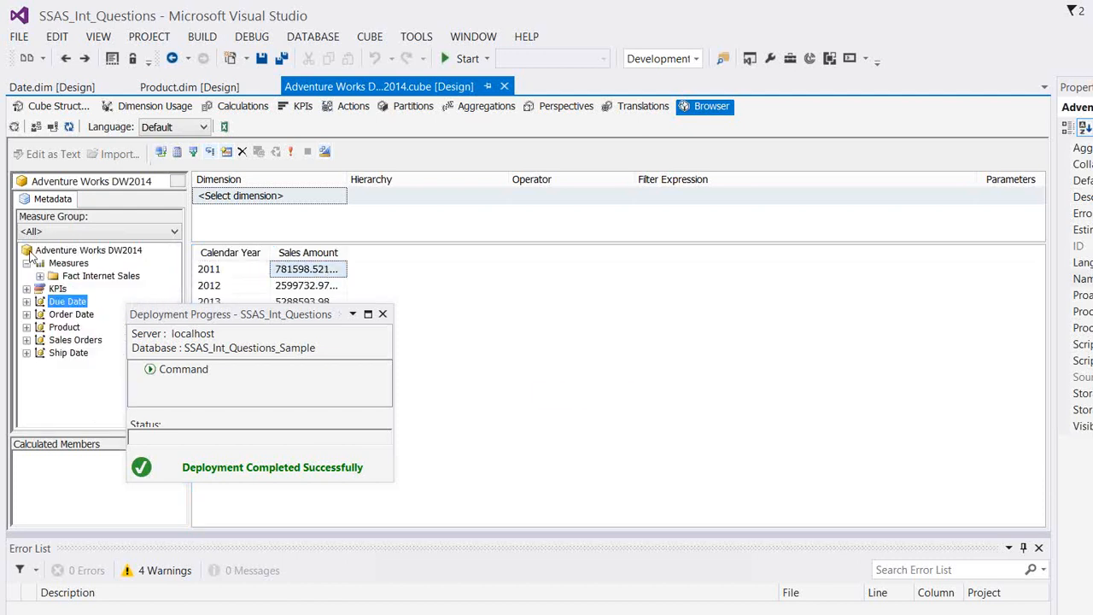
pyautogui.click(26, 327)
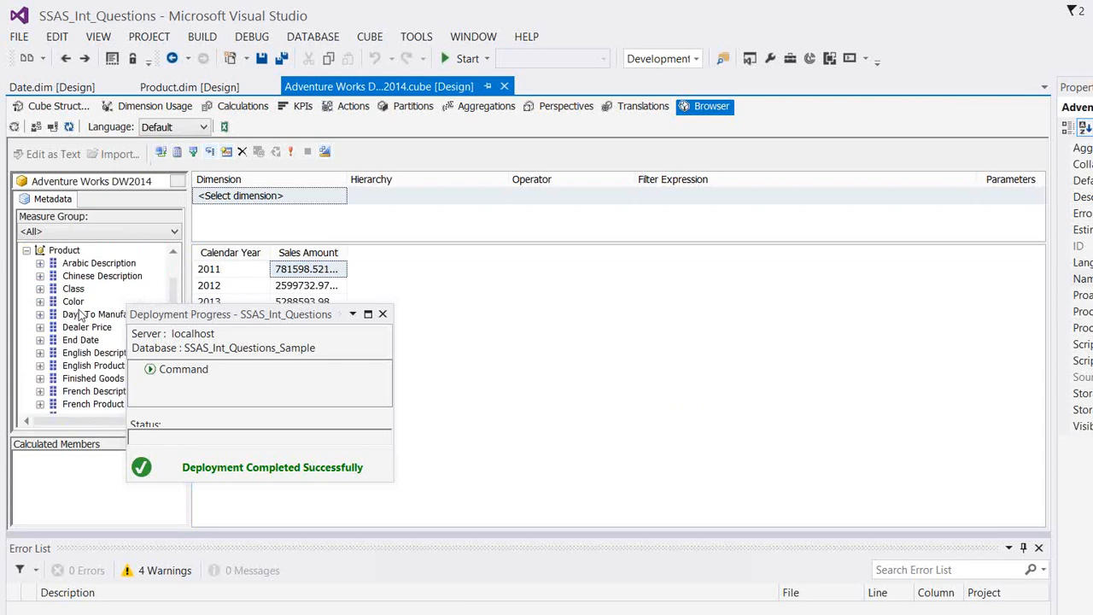
pyautogui.moveTo(73, 302); pyautogui.dragTo(275, 283)
# - Examine the Sales Amount for the 2011 and Black combination against the neighbouring row in the query results
pyautogui.click(363, 272)
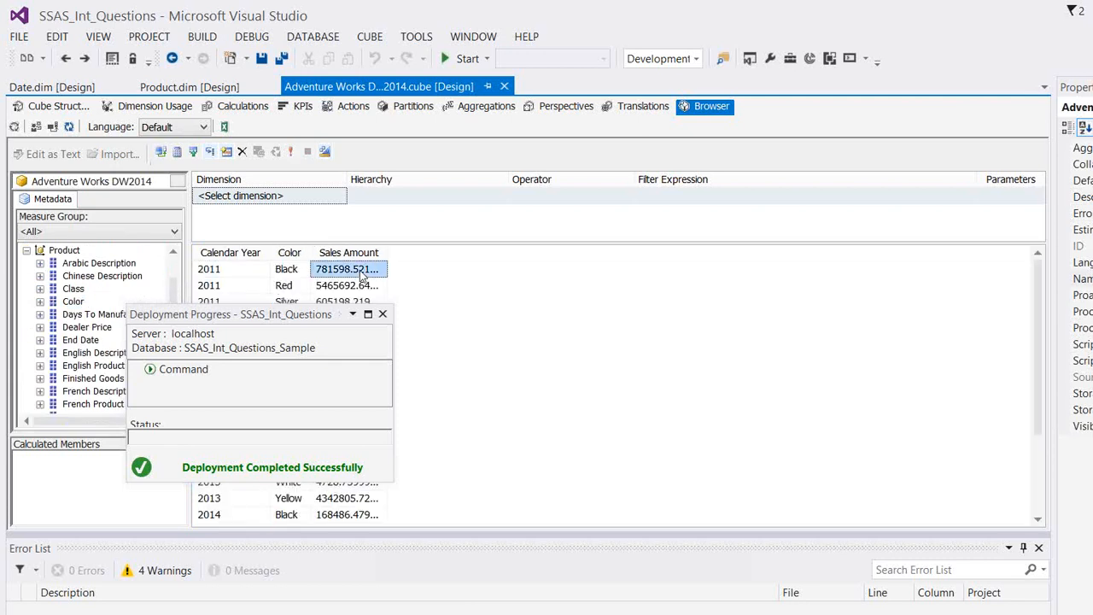
pyautogui.press('Left')
pyautogui.press('Left')
pyautogui.press('Right')
pyautogui.press('Right')
pyautogui.press('Down')
pyautogui.press('Left')
pyautogui.press('Left')
pyautogui.press('Up')
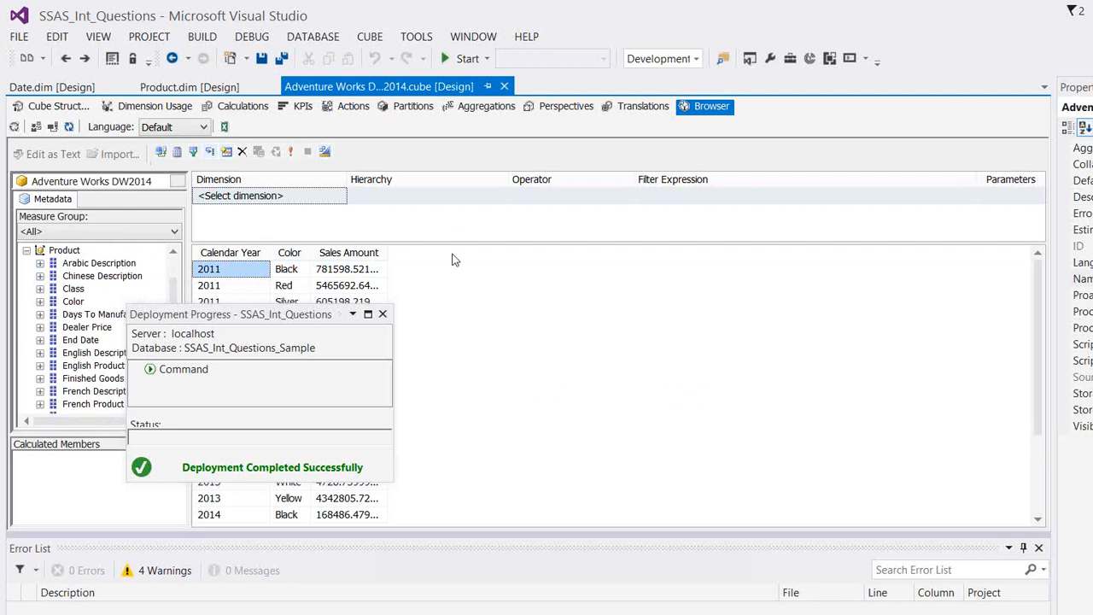
# - Return to the cube's calculations and select the whole Alter cube statement that defines the Due Date default member
pyautogui.click(242, 106)
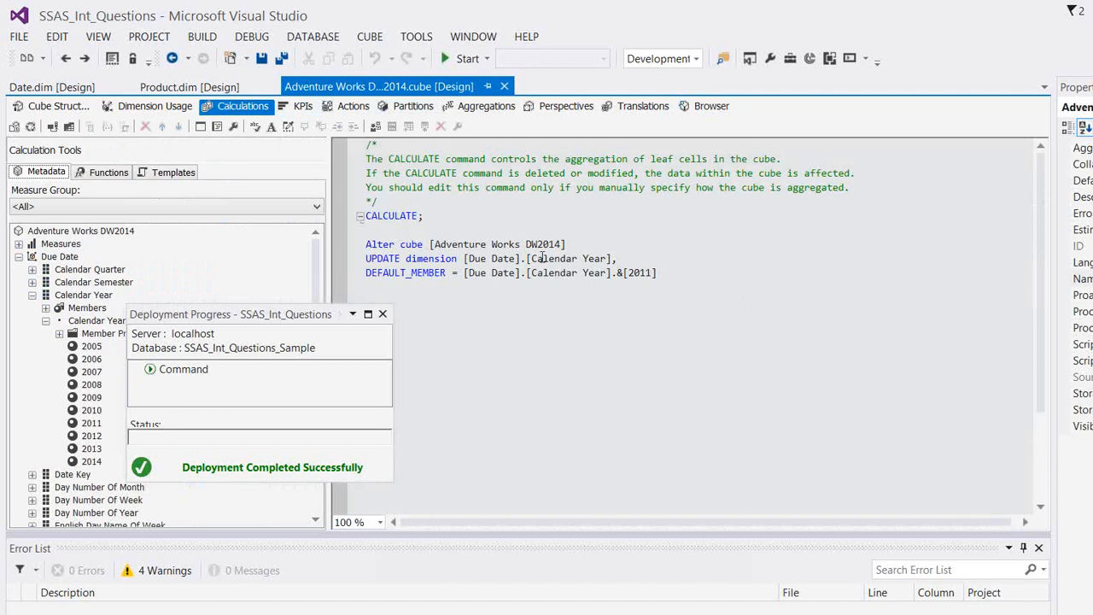
pyautogui.moveTo(367, 245); pyautogui.dragTo(698, 275)
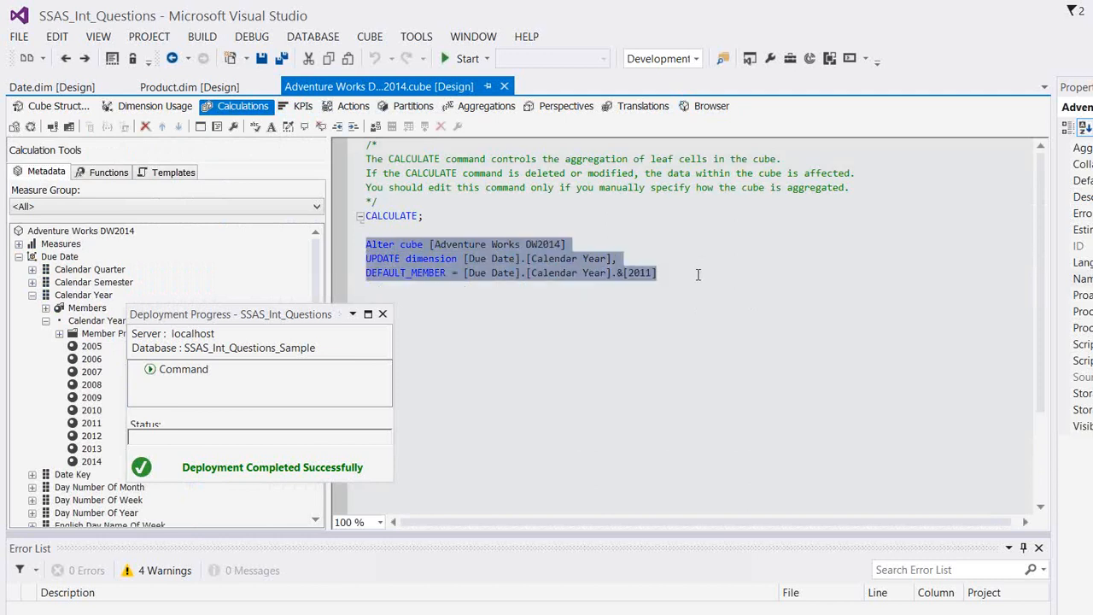